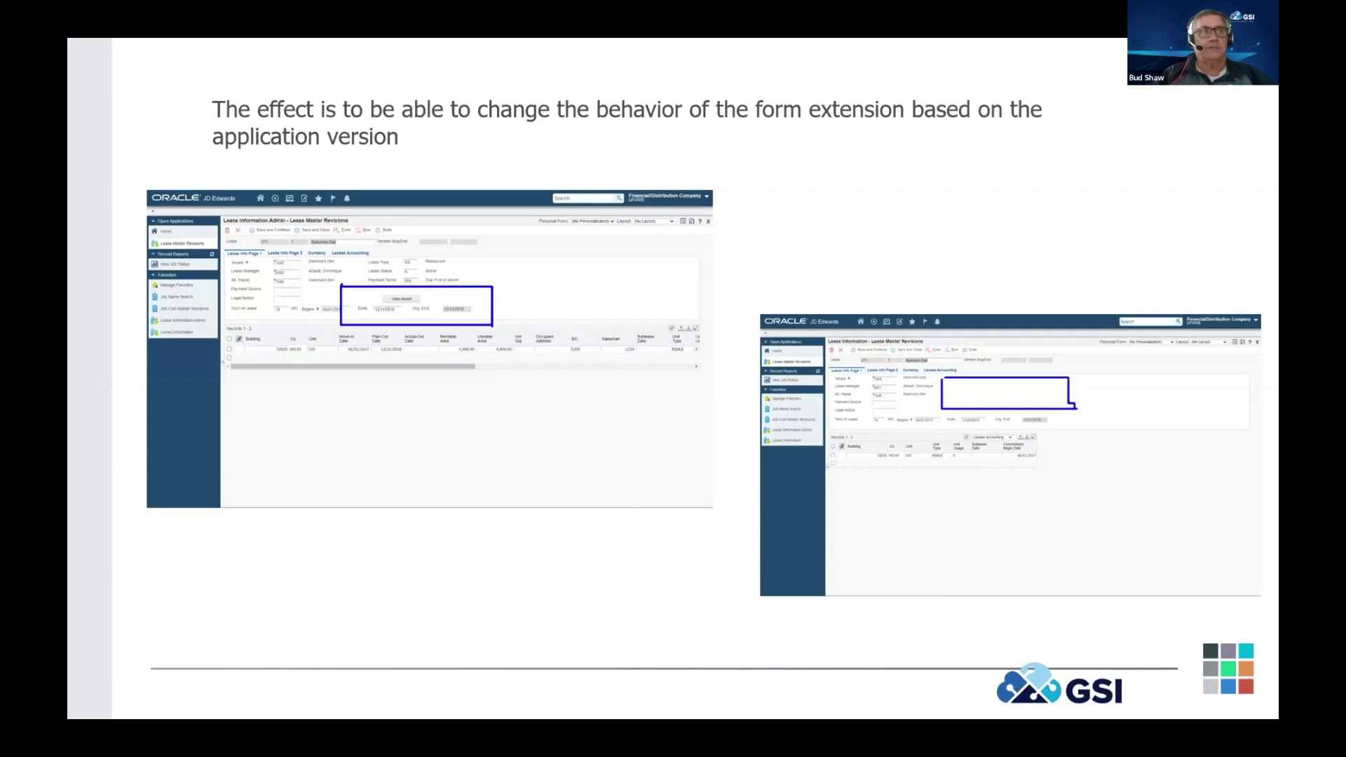
# - Advance the slideshow to the 'Logic extension enhancement for Forms controls' slide
pyautogui.press('Right')
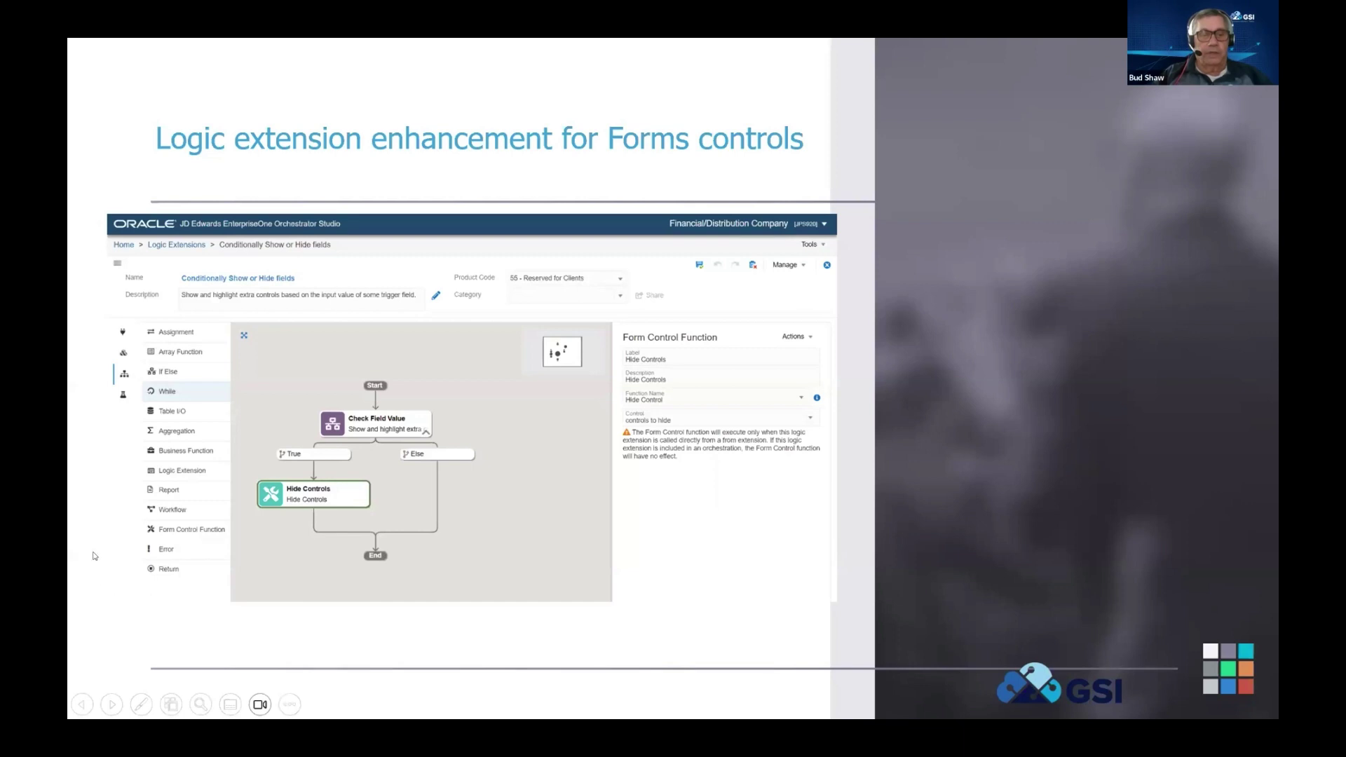
# - Underline the Form Control Function panel, then advance to the 'Form extension enhancement for Forms controls' slide
pyautogui.moveTo(99, 539)
pyautogui.mouseDown()
pyautogui.moveTo(229, 540)
pyautogui.moveTo(237, 520)
pyautogui.moveTo(137, 511)
pyautogui.moveTo(124, 542)
pyautogui.mouseUp()
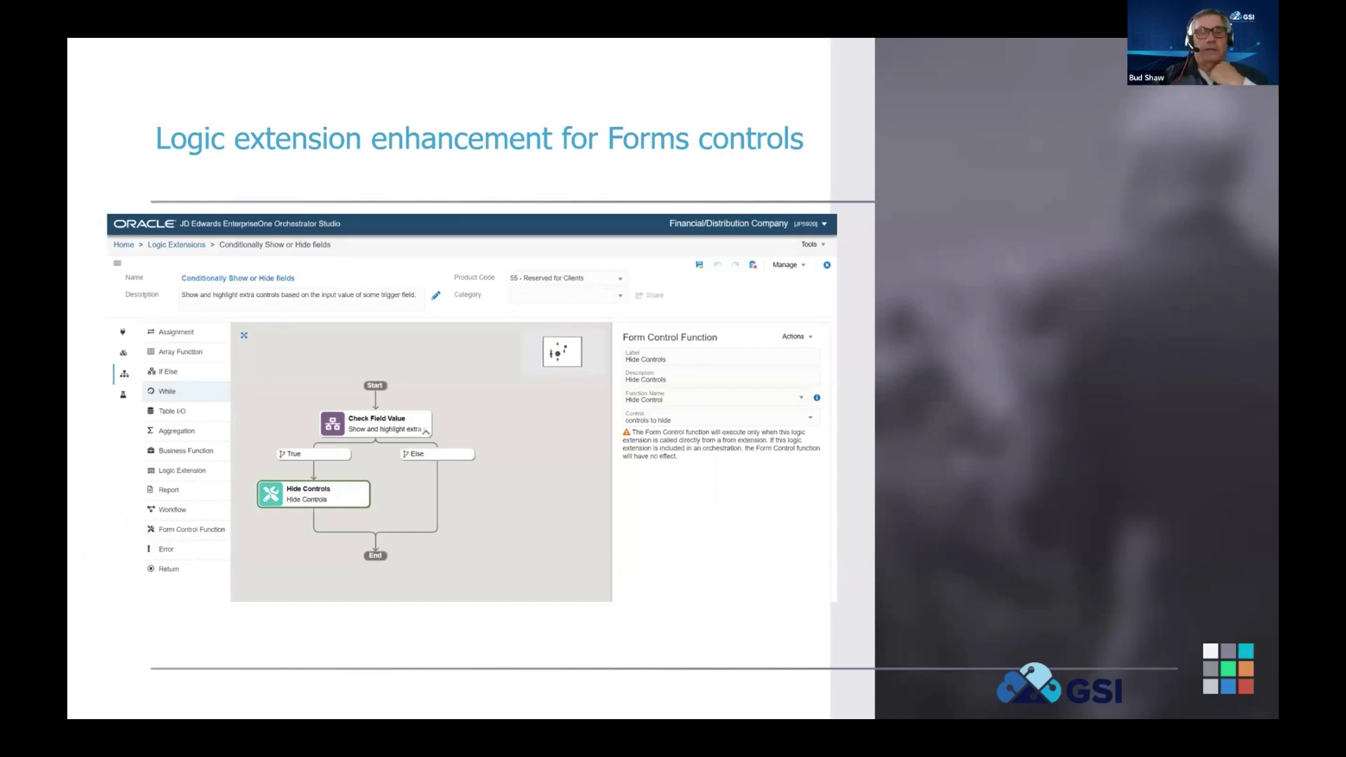
pyautogui.press('Right')
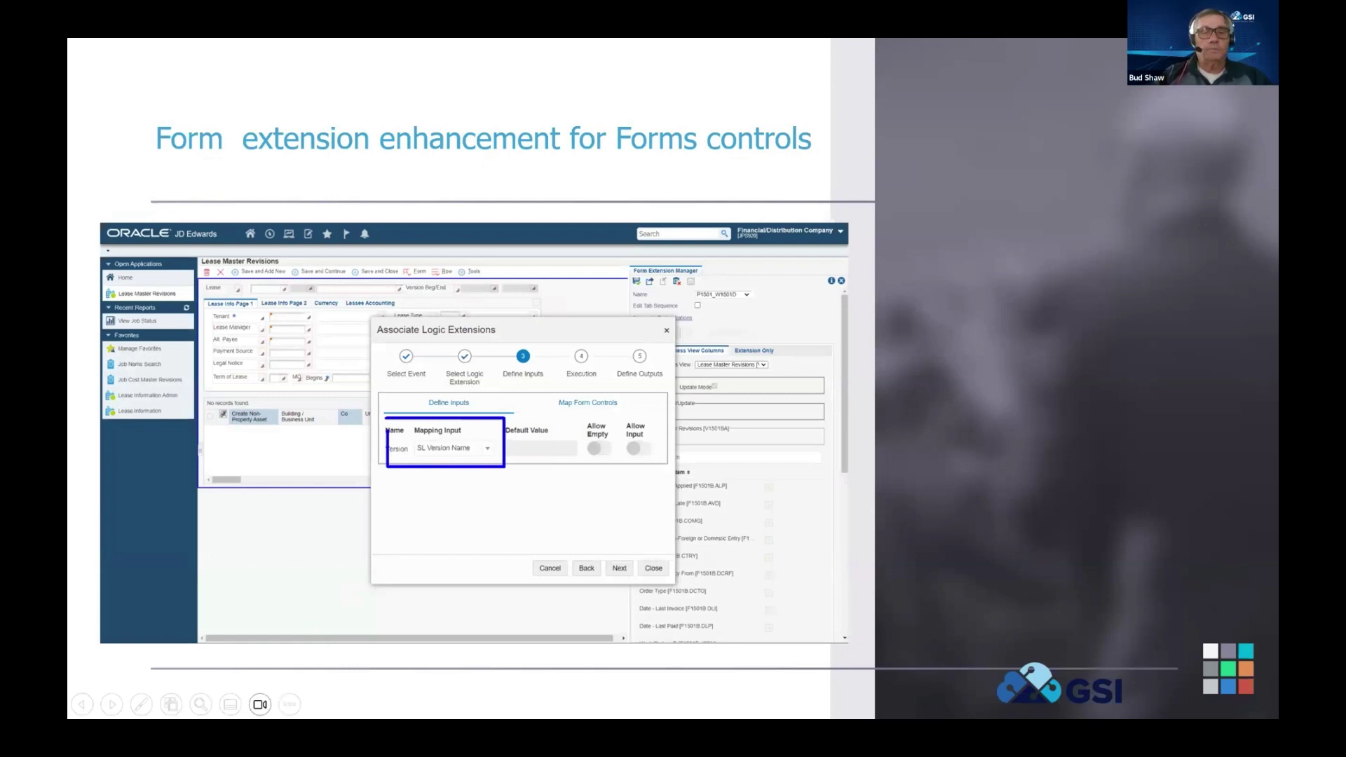
# - Step through the controls-to-hide screenshot to the 'Lets See it and how to configure it' slide, then switch to the browser
pyautogui.press('Right')
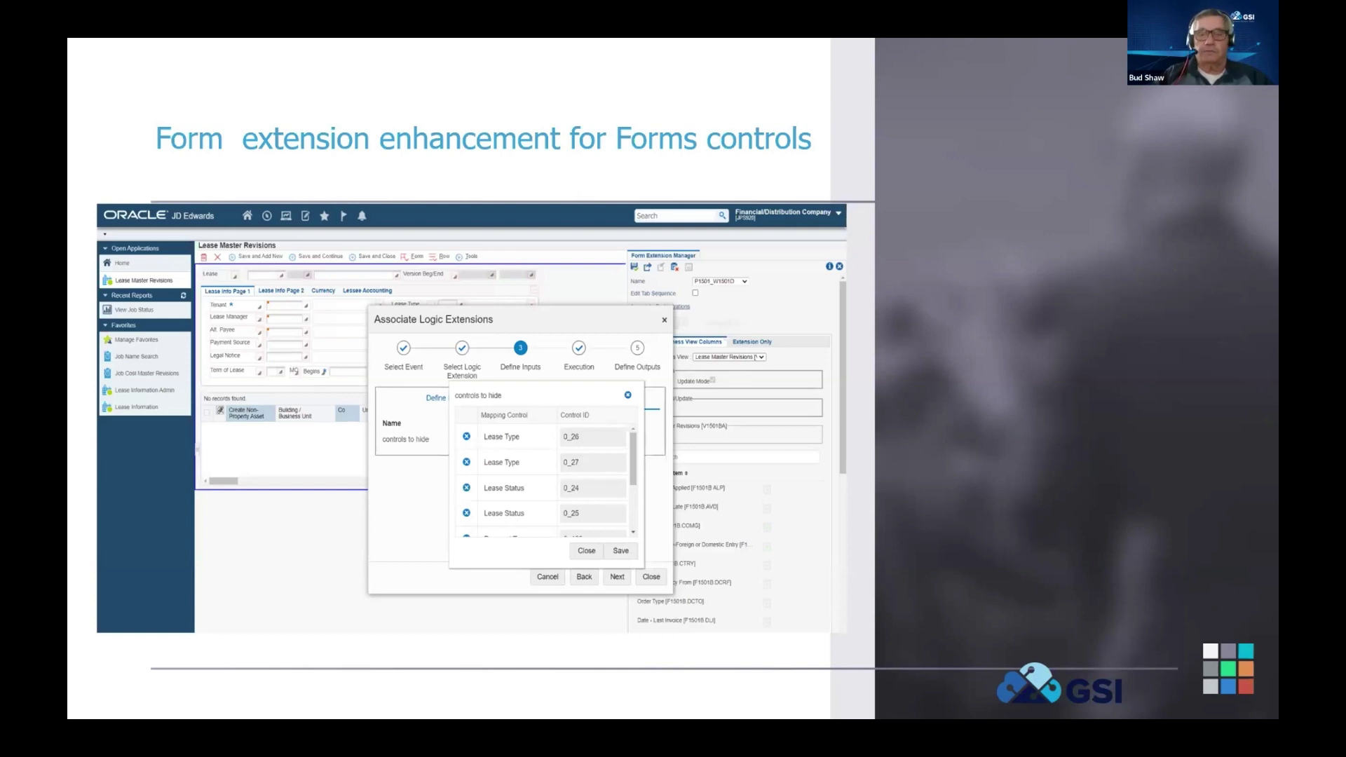
pyautogui.press('Right')
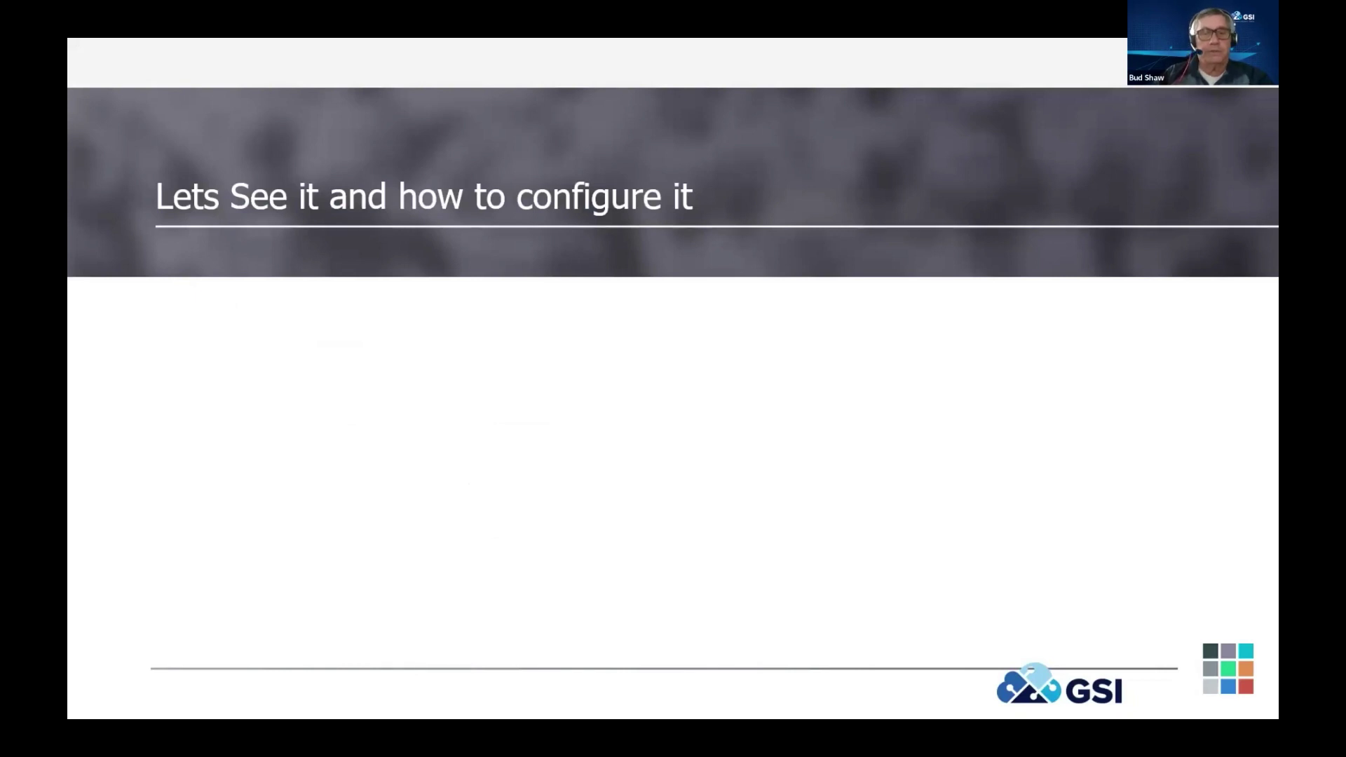
pyautogui.hotkey('alt', 'Tab')
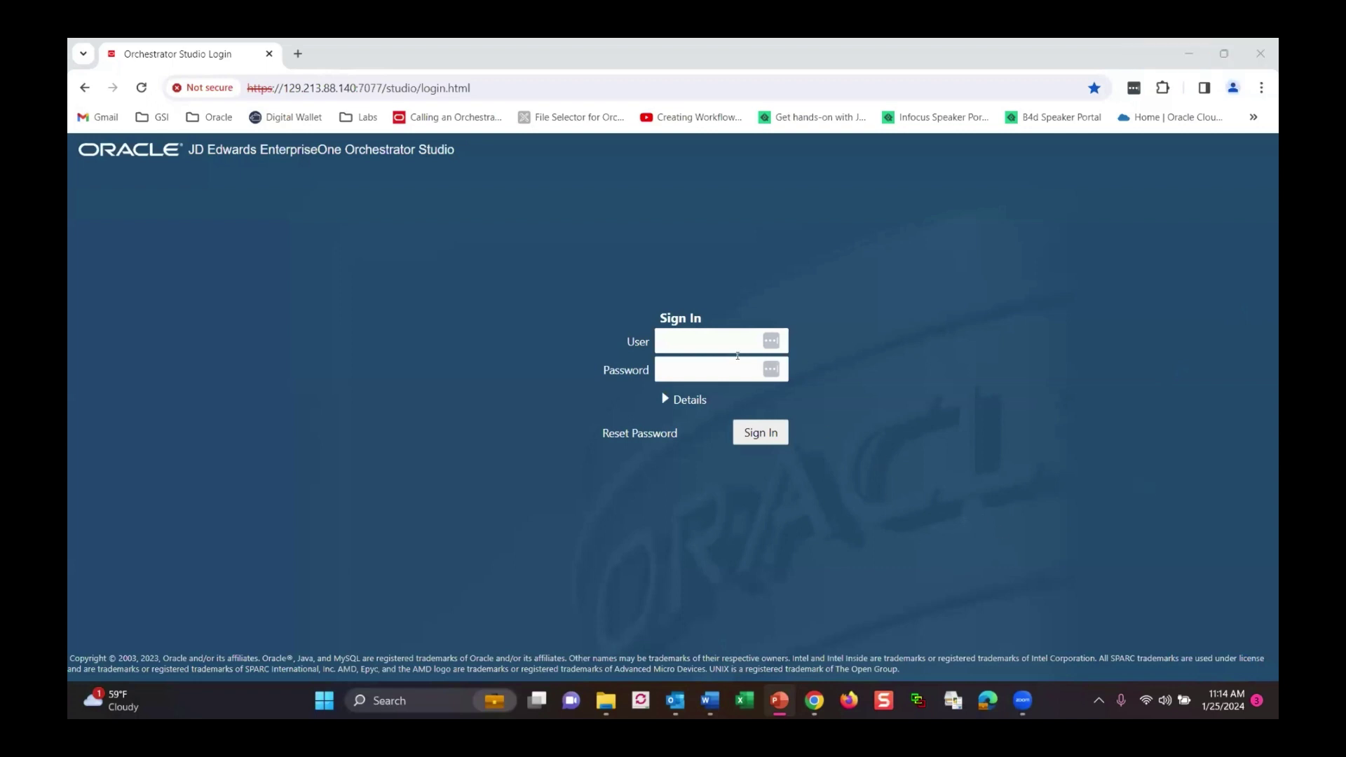
# - Sign in to Orchestrator Studio with the user name and password, then open the Logic Extensions tile
pyautogui.click(690, 345)
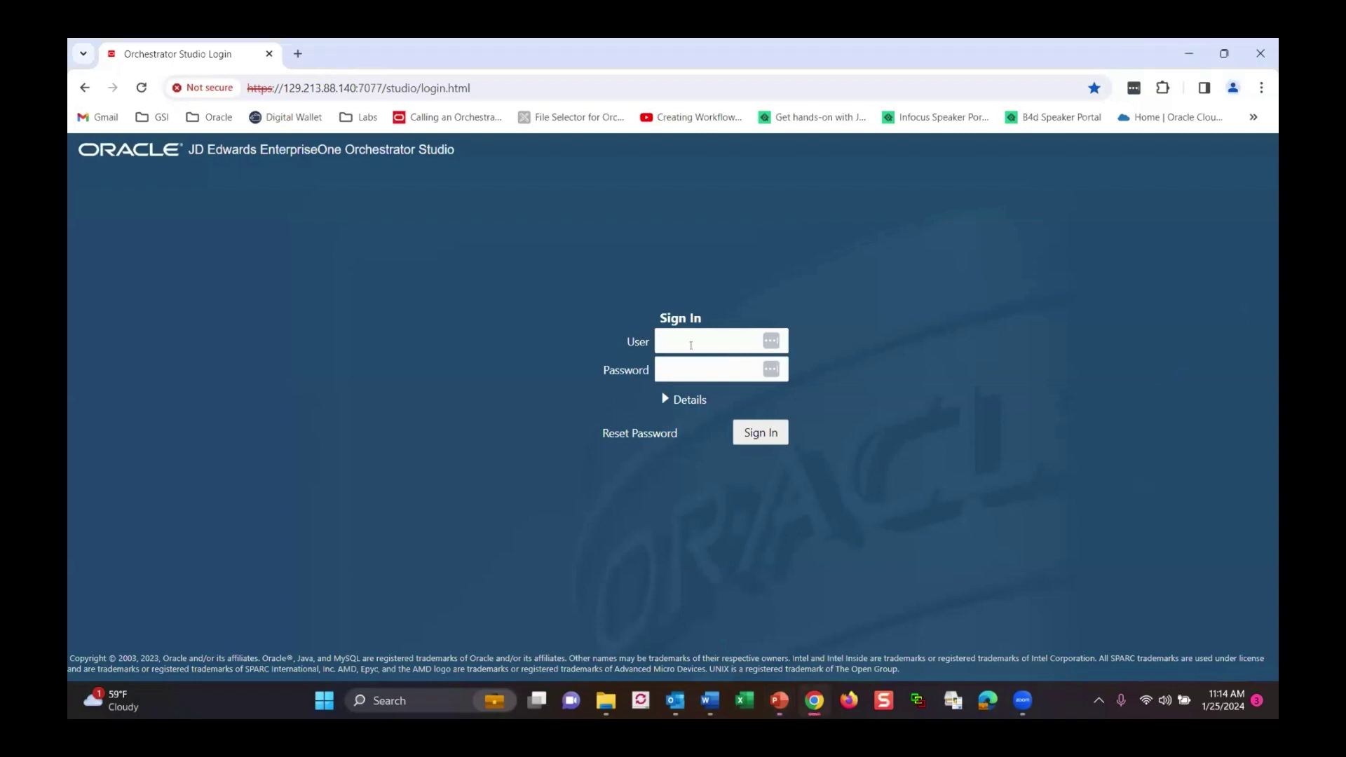
pyautogui.press('Return')
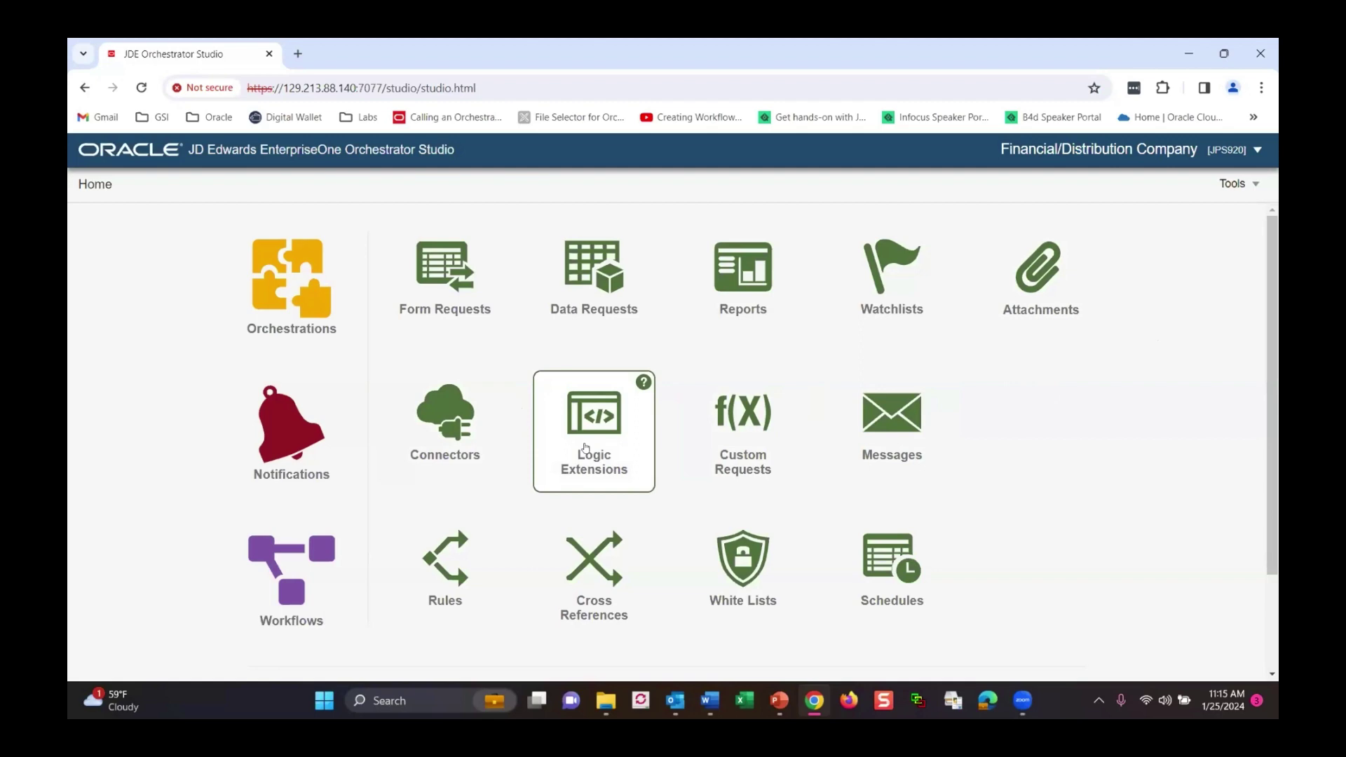
pyautogui.click(585, 449)
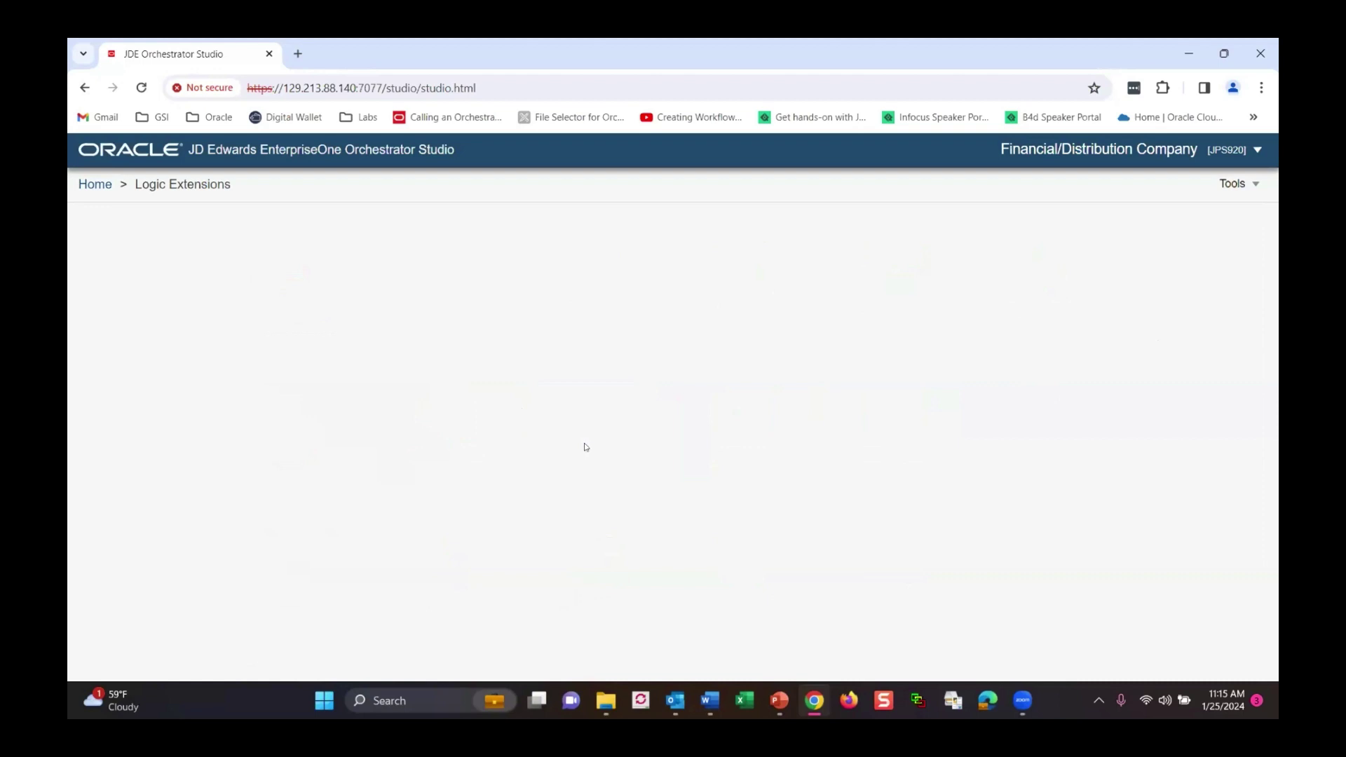
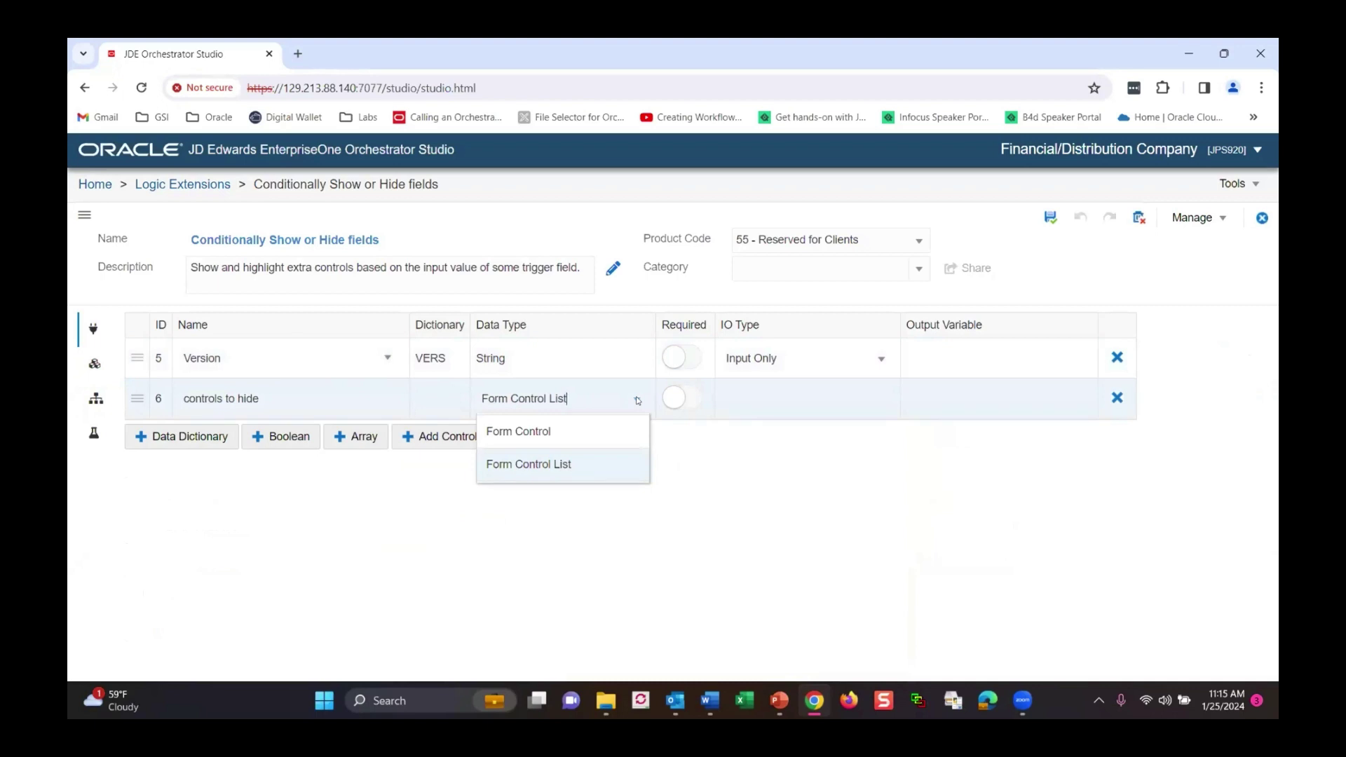
# - Keep Form Control List as the input type and view the flow: Version = 'ZJDE0003' runs Hide Controls
pyautogui.click(638, 401)
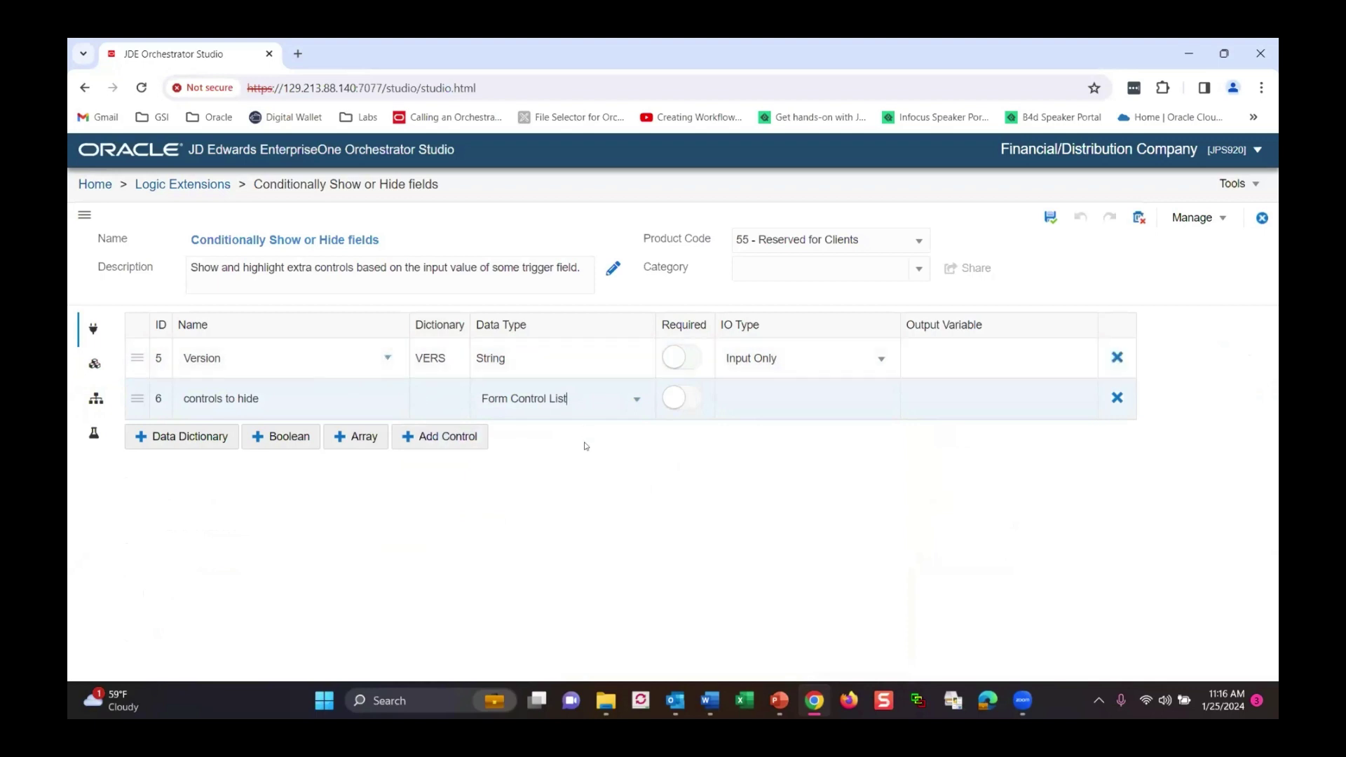
pyautogui.click(96, 399)
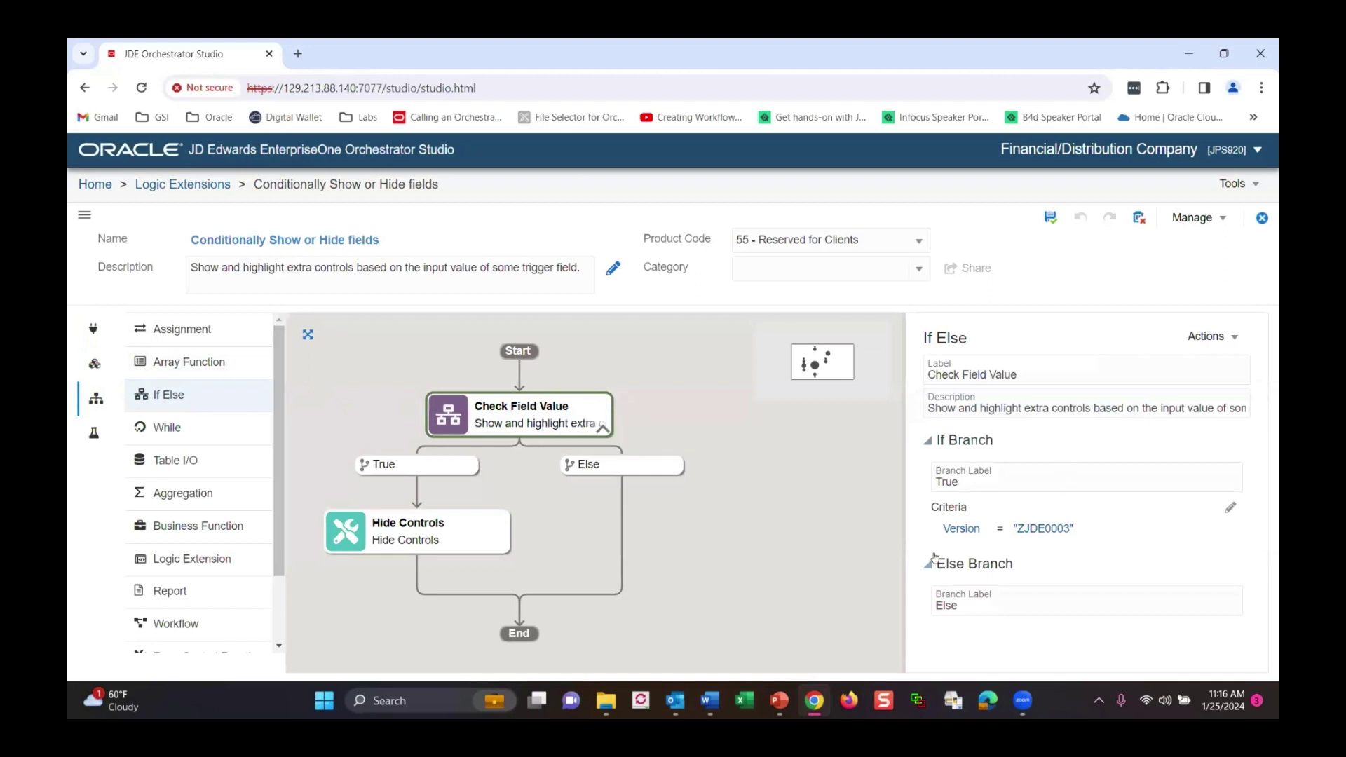
# - Inspect the Hide Controls step, keeping the Hide Control function on the 'controls to hide' list
pyautogui.moveTo(937, 551); pyautogui.dragTo(1067, 551)
pyautogui.click(401, 525)
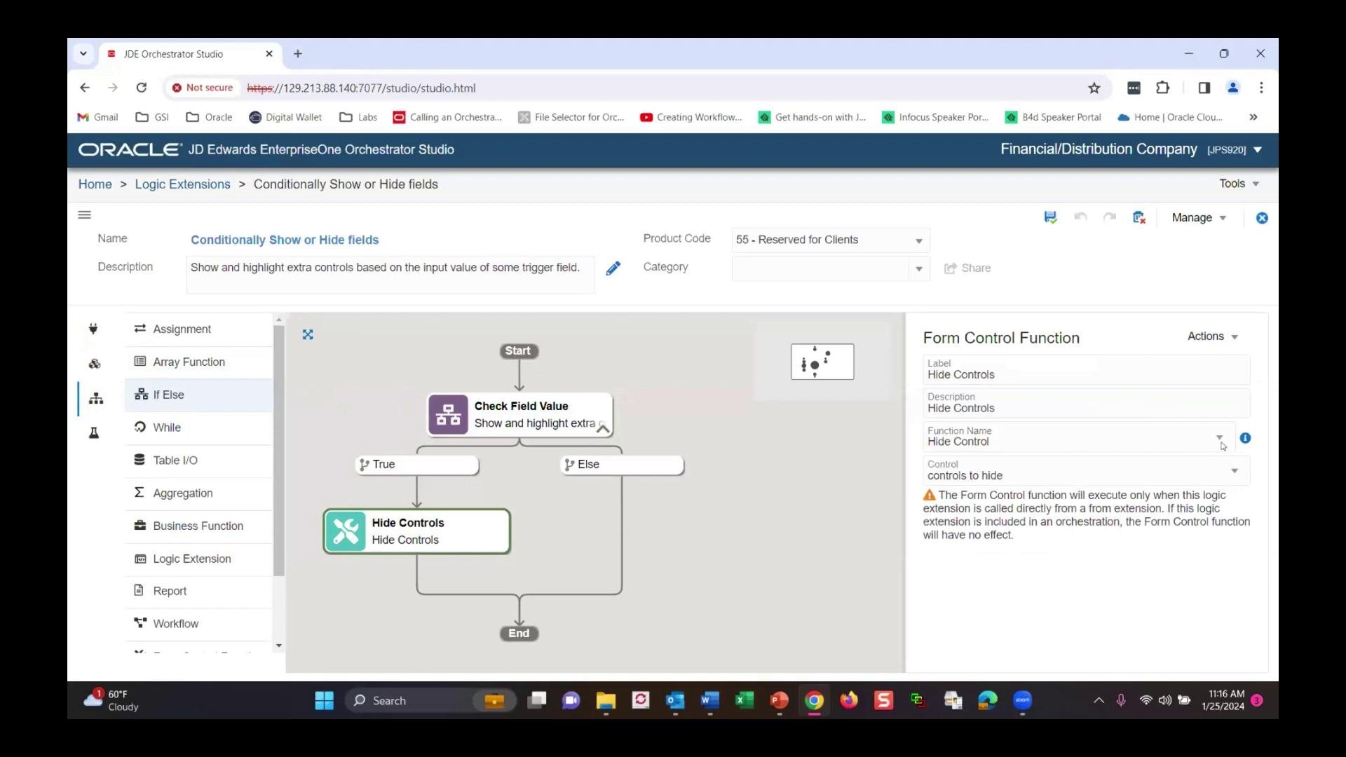
pyautogui.click(1217, 439)
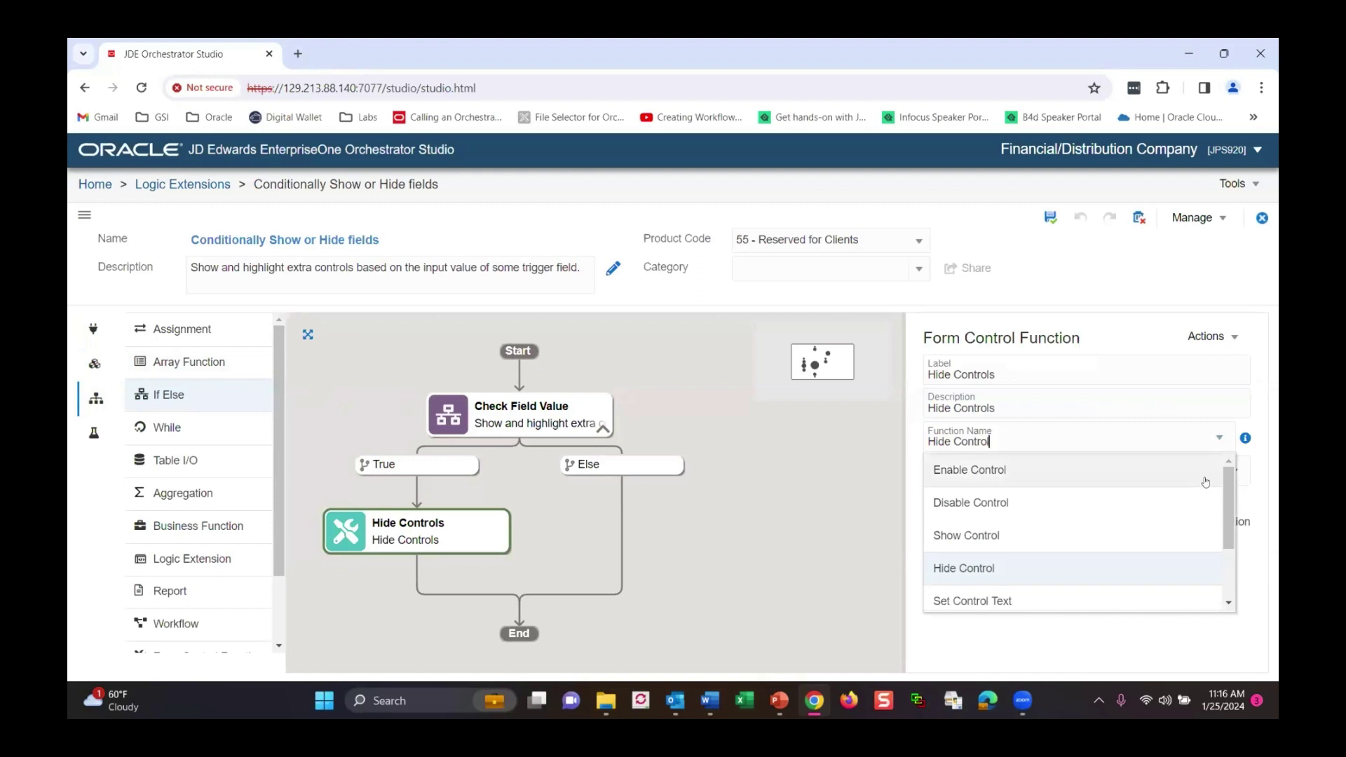
pyautogui.click(1150, 650)
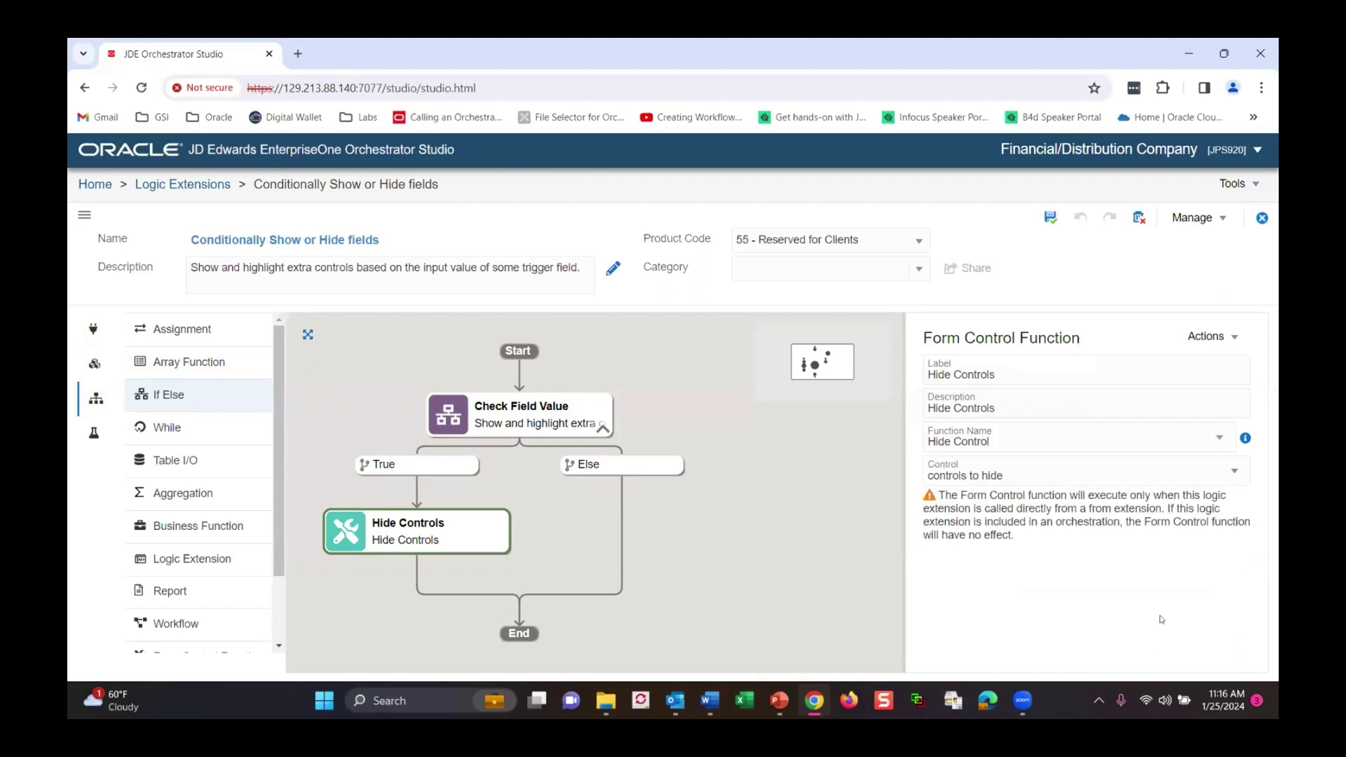
pyautogui.click(1233, 470)
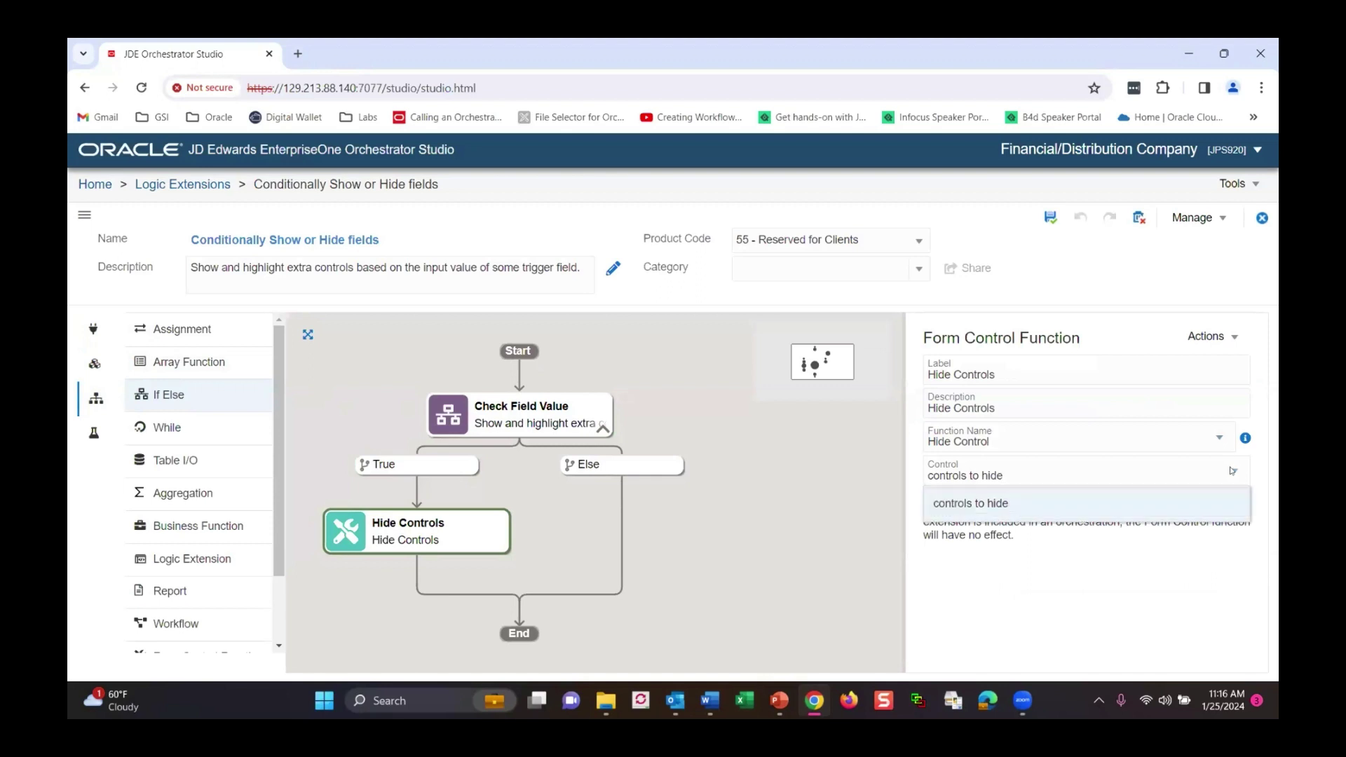
pyautogui.click(1233, 470)
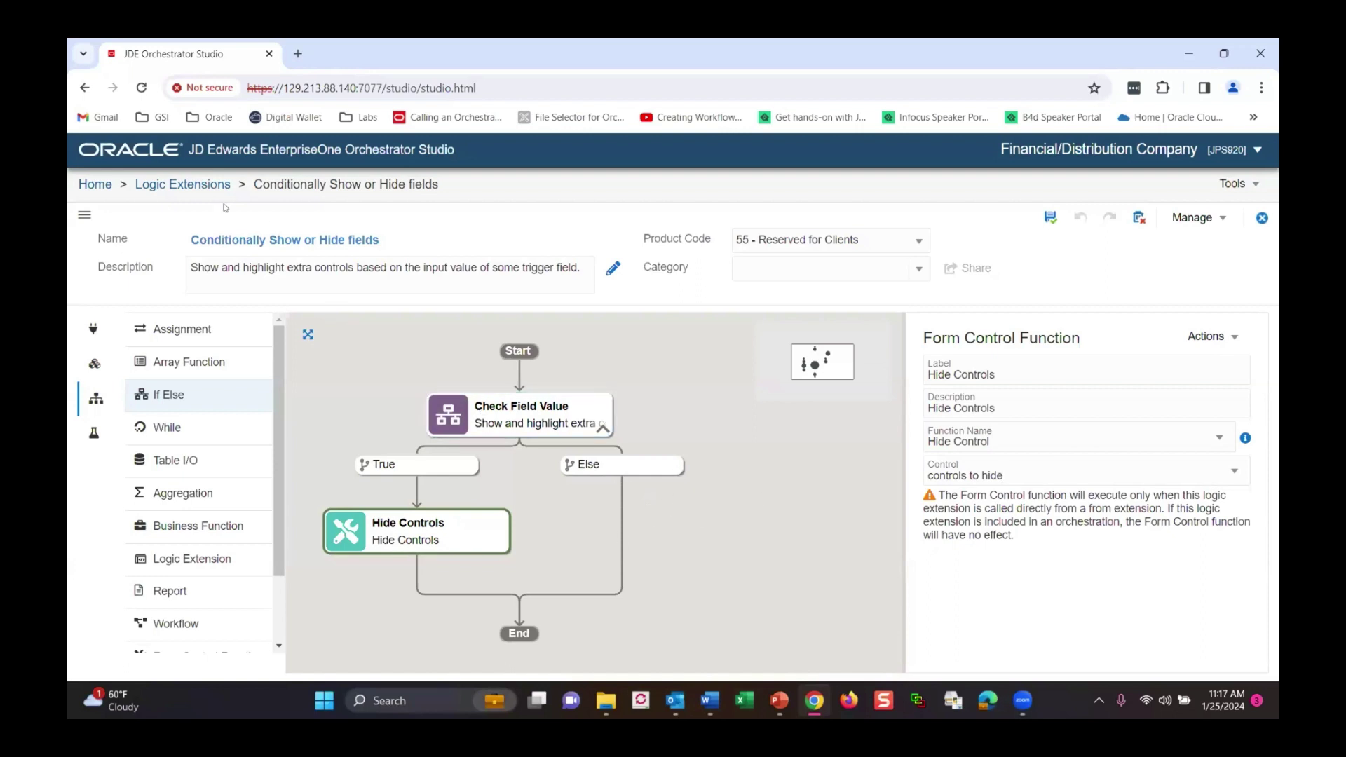
pyautogui.click(85, 214)
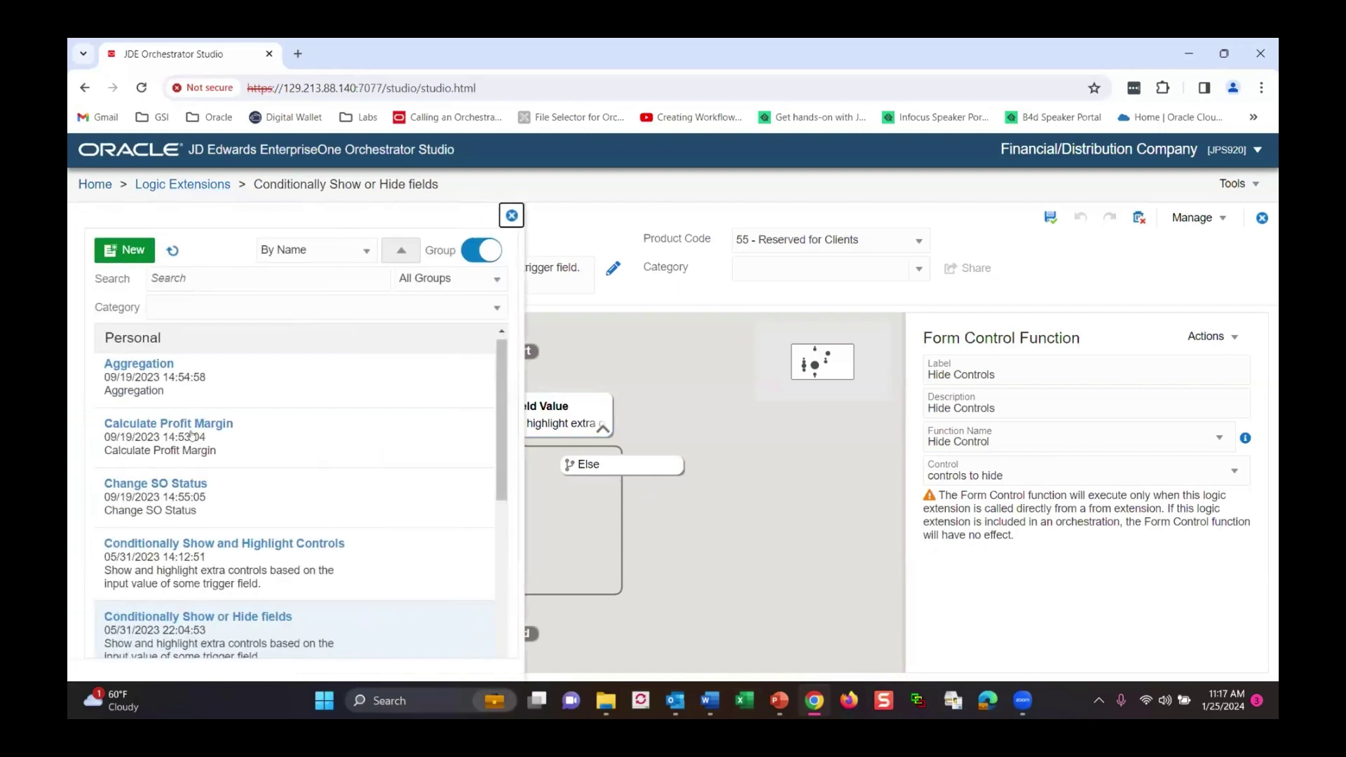
pyautogui.click(211, 555)
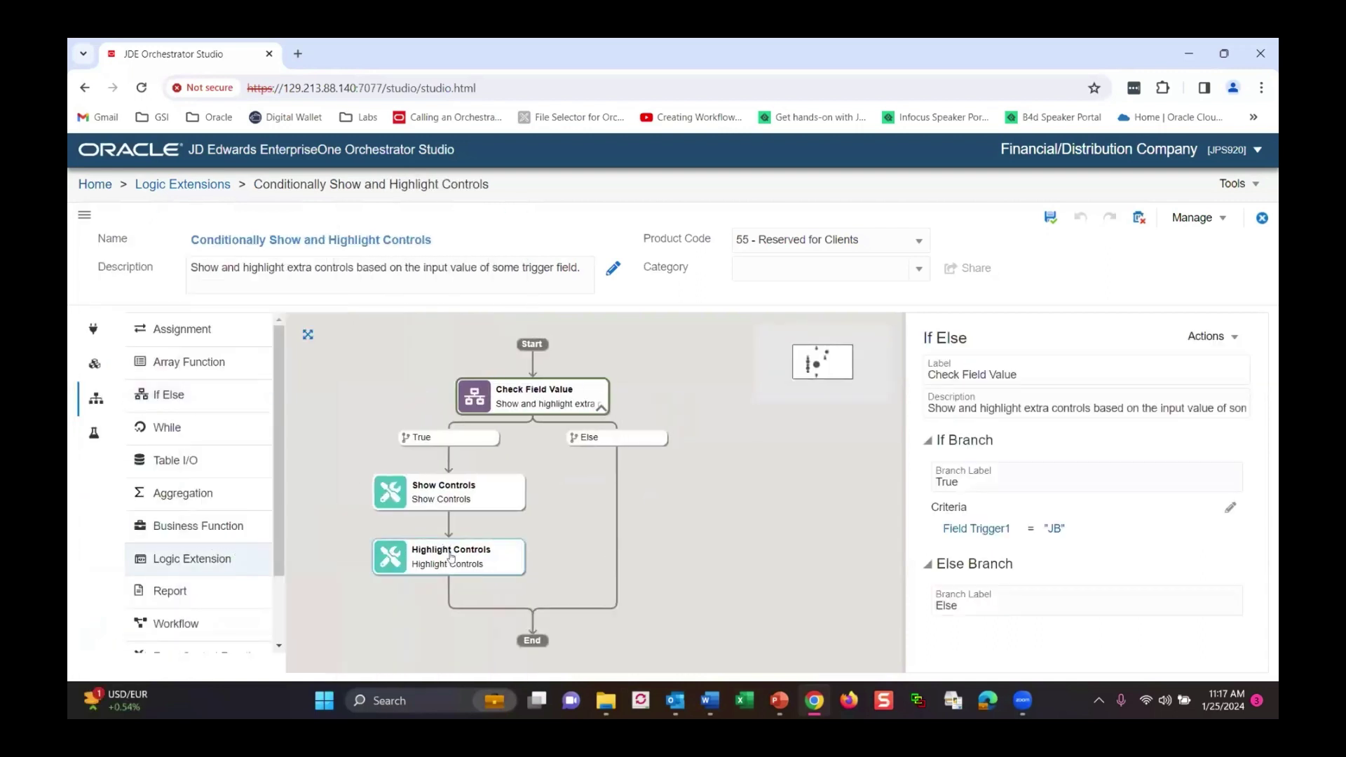
pyautogui.click(451, 557)
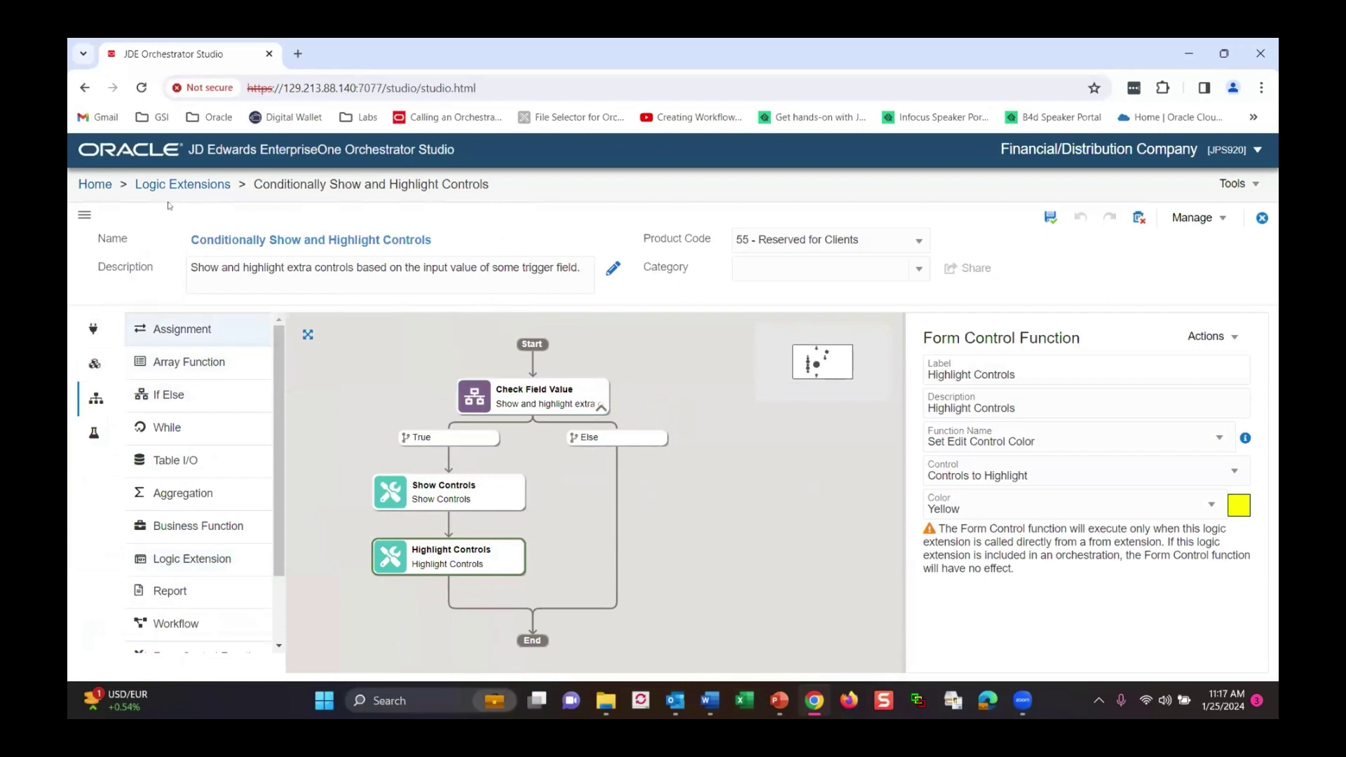
pyautogui.click(179, 188)
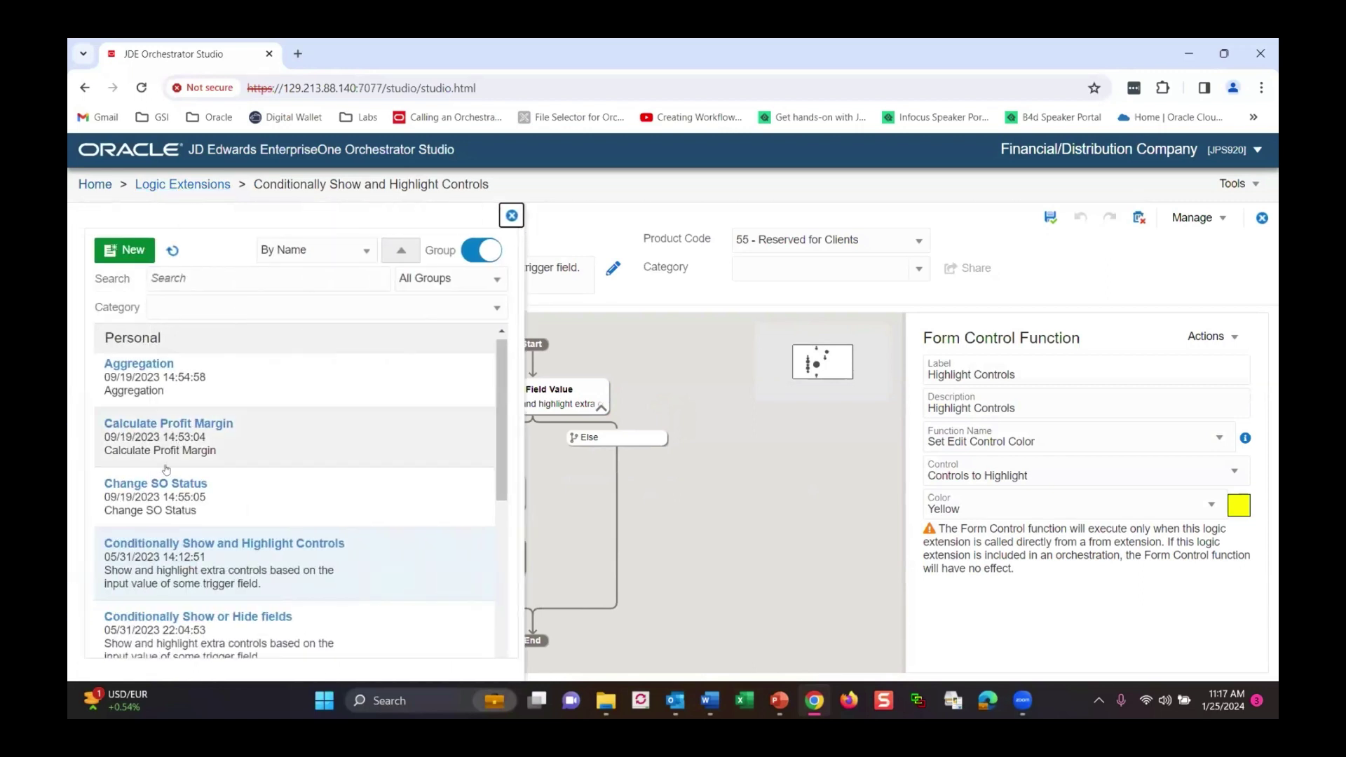
pyautogui.click(178, 620)
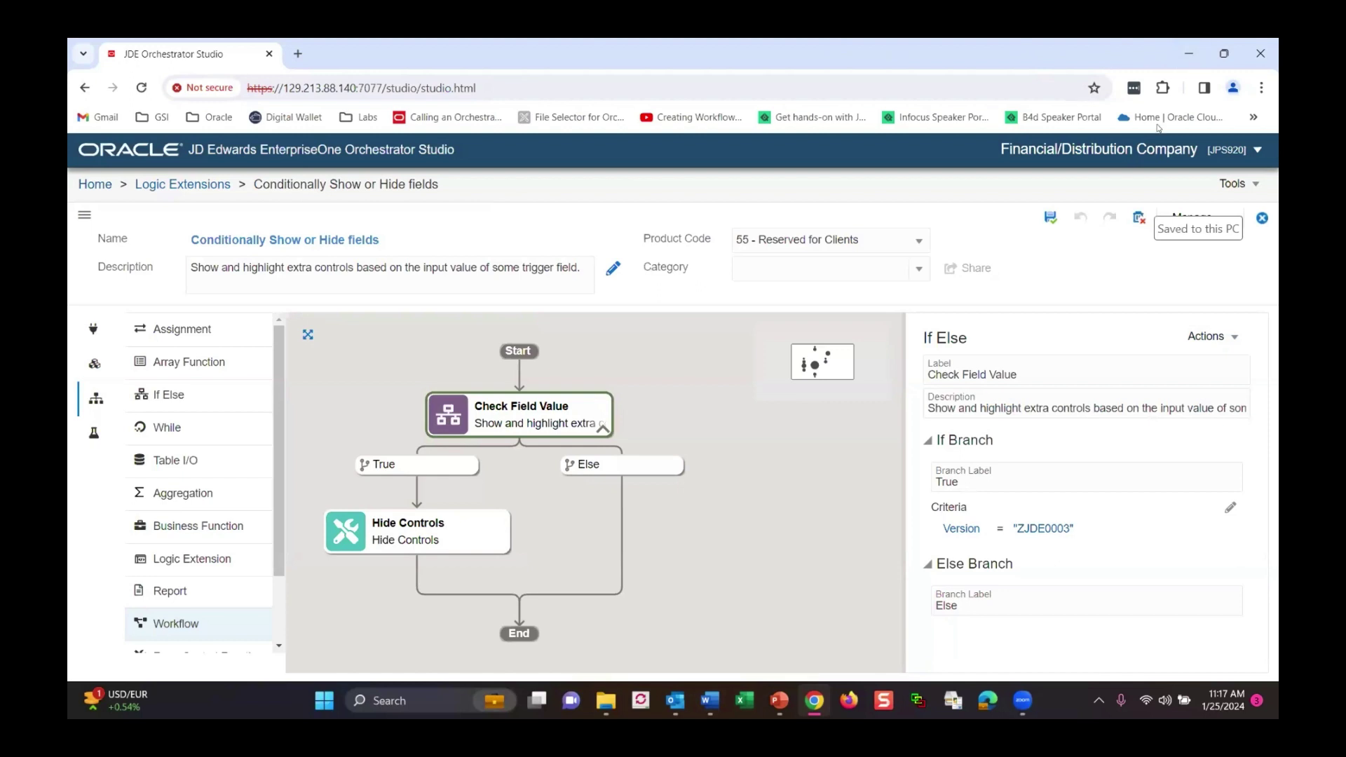
# - Launch the JD Edwards EnterpriseOne web client from the Tools menu in a new tab
pyautogui.click(1122, 149)
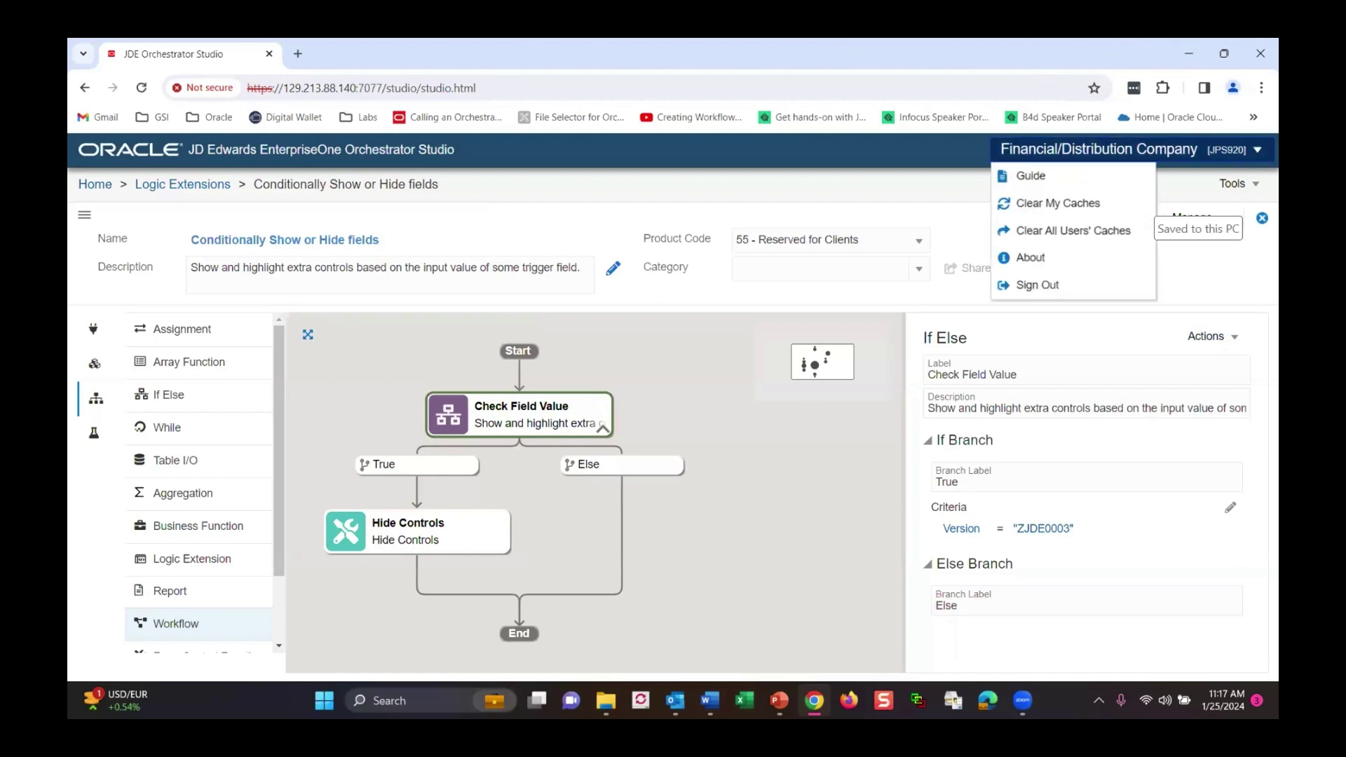
pyautogui.click(1234, 183)
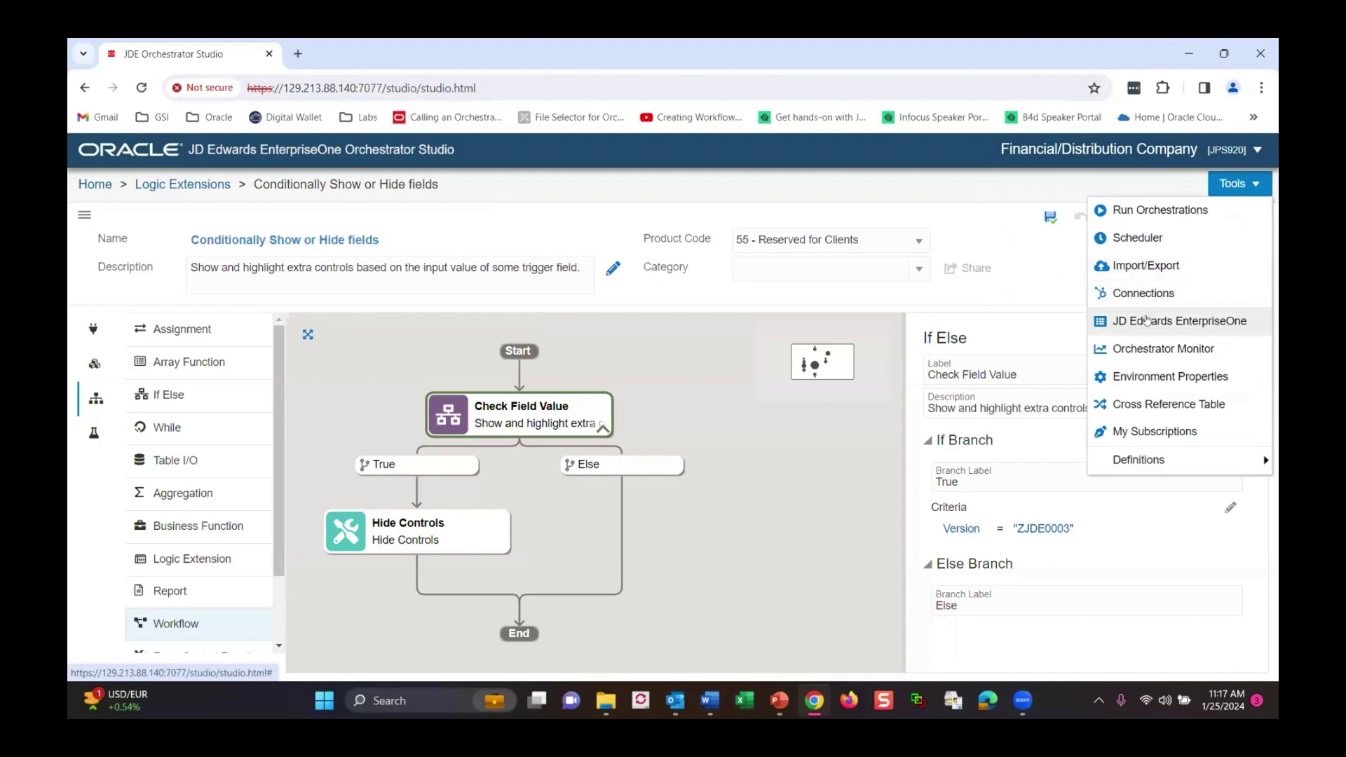
pyautogui.click(1148, 320)
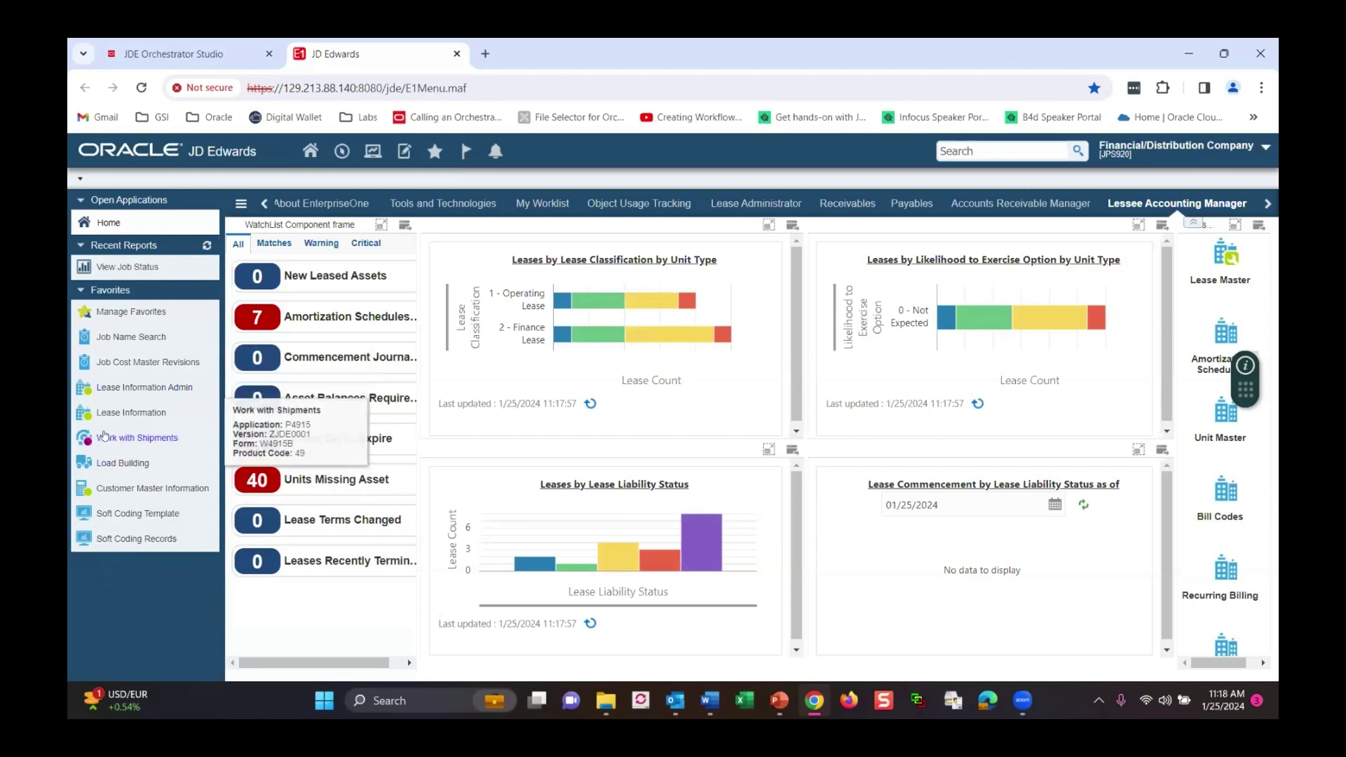
# - Open lease 431 from Lease Information Admin and switch the form into extension design mode
pyautogui.moveTo(103, 436)
pyautogui.mouseDown()
pyautogui.moveTo(209, 430)
pyautogui.moveTo(210, 382)
pyautogui.moveTo(102, 382)
pyautogui.moveTo(76, 720)
pyautogui.mouseUp()
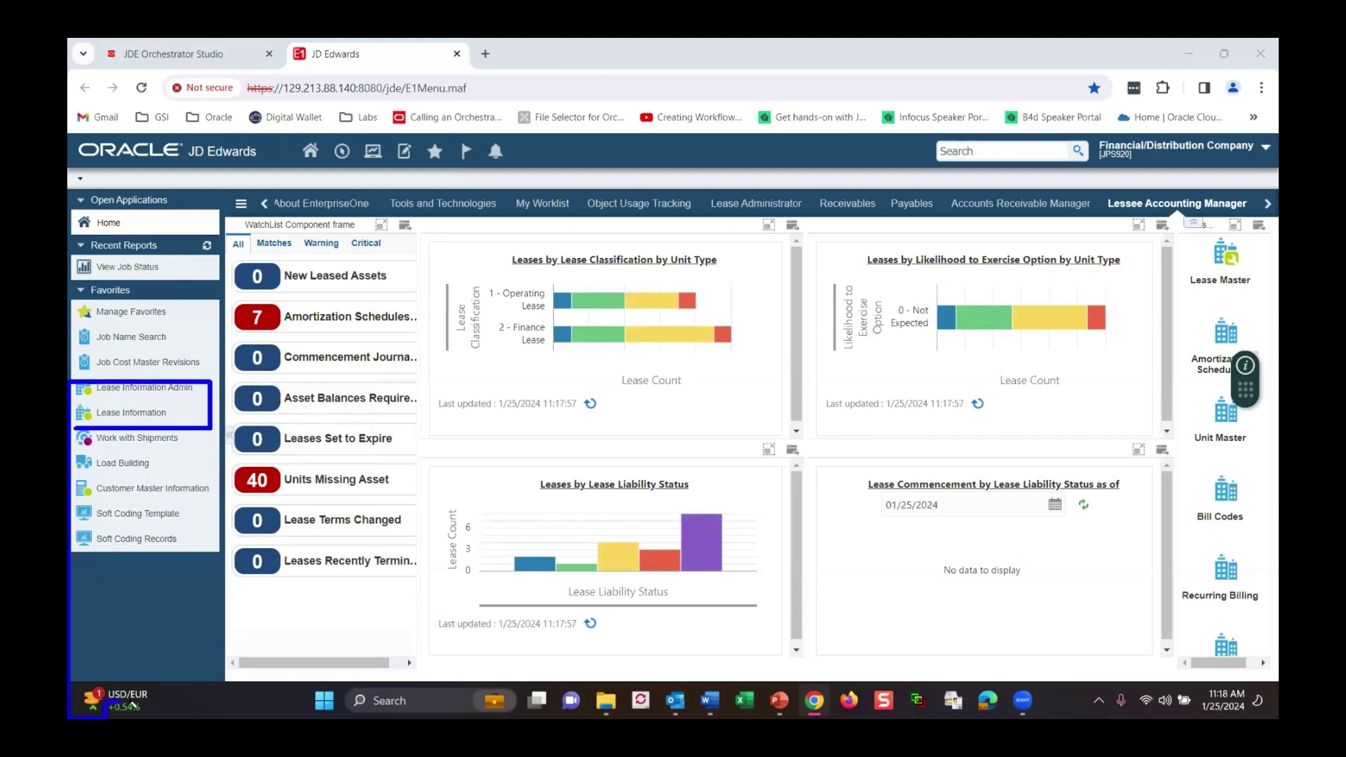
pyautogui.press('Escape')
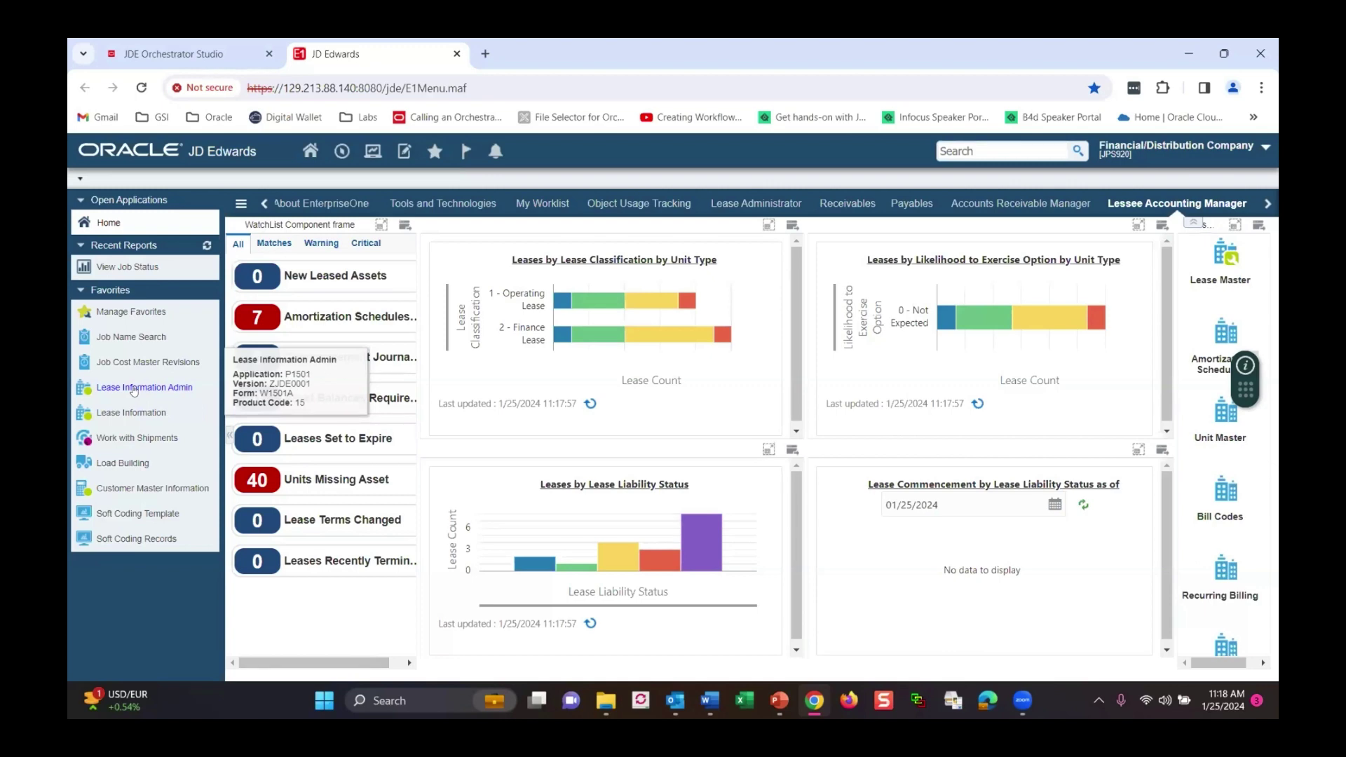
pyautogui.click(134, 390)
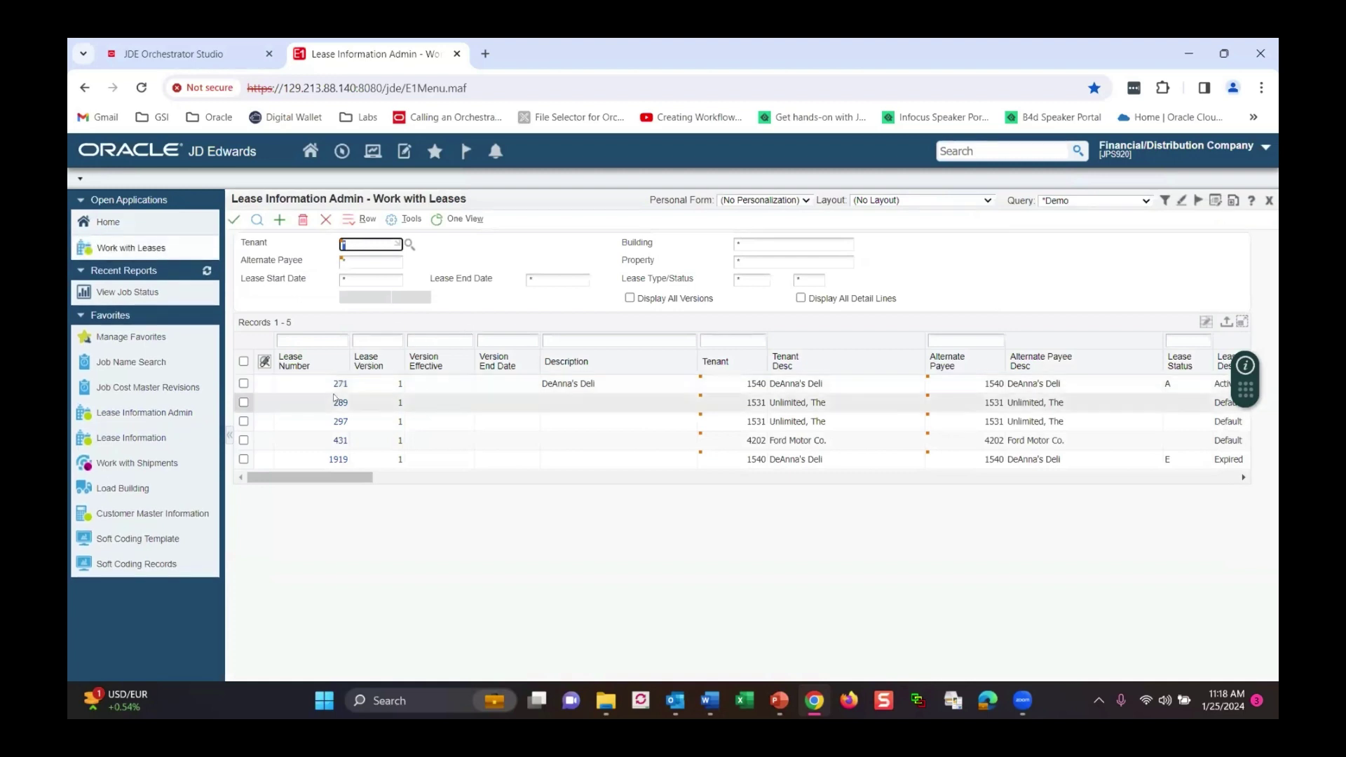
pyautogui.click(339, 441)
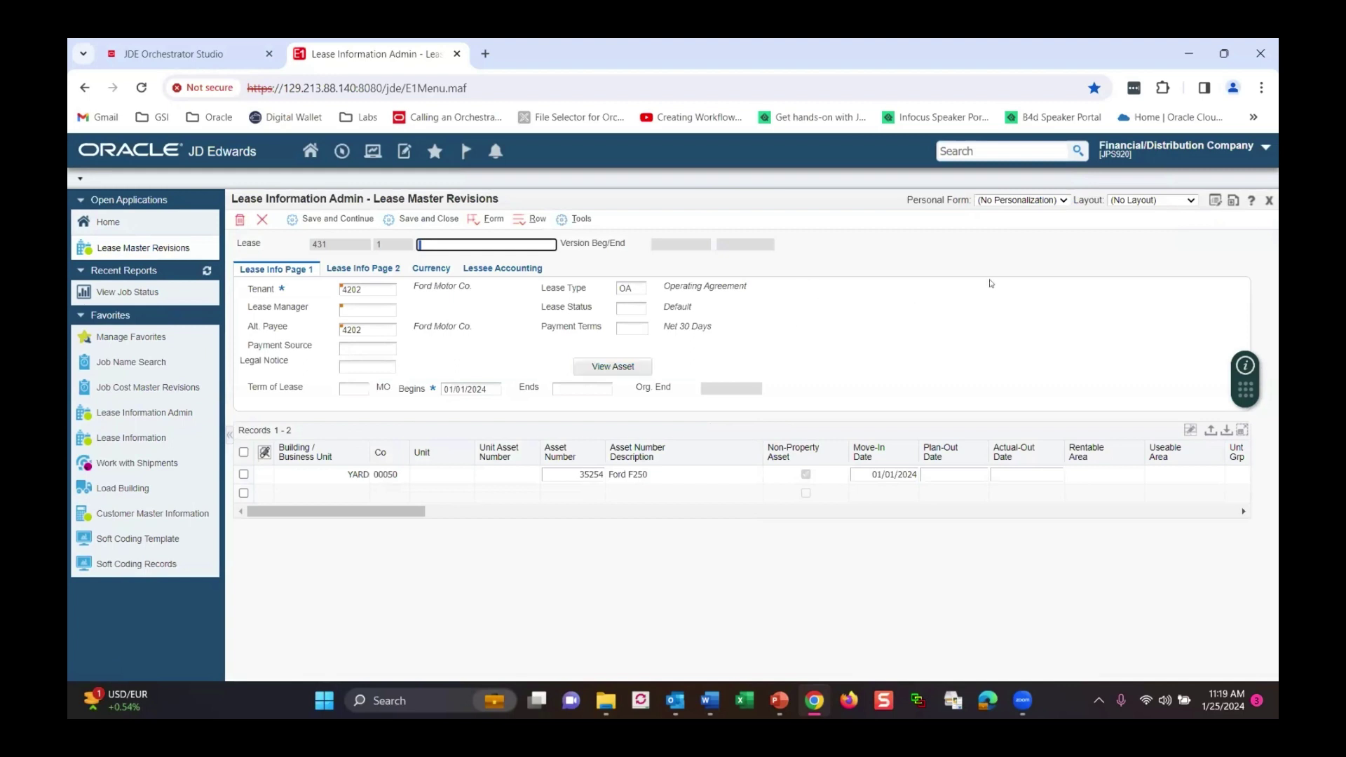
pyautogui.click(1231, 202)
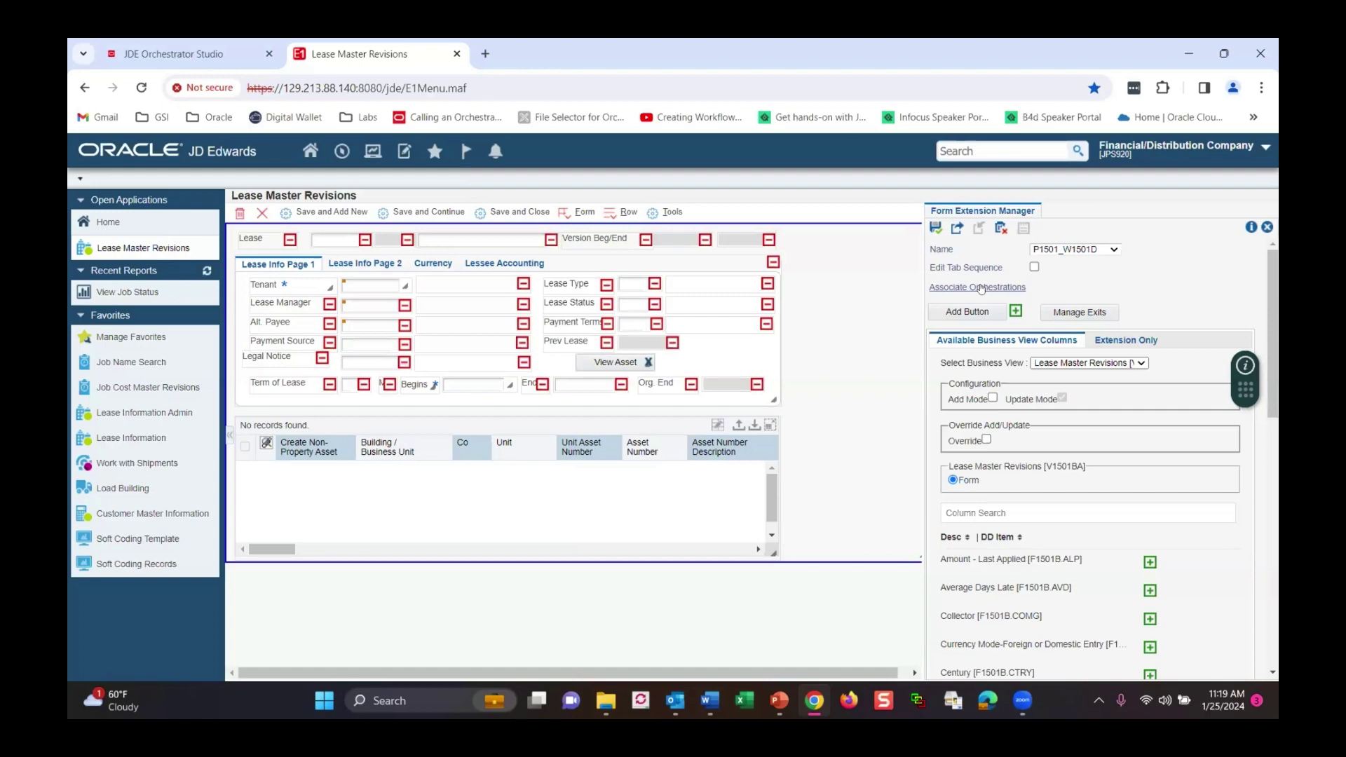
# - List the orchestrations associated with Lease Master Revisions, including 'View Asset - Button Clicked'
pyautogui.click(981, 288)
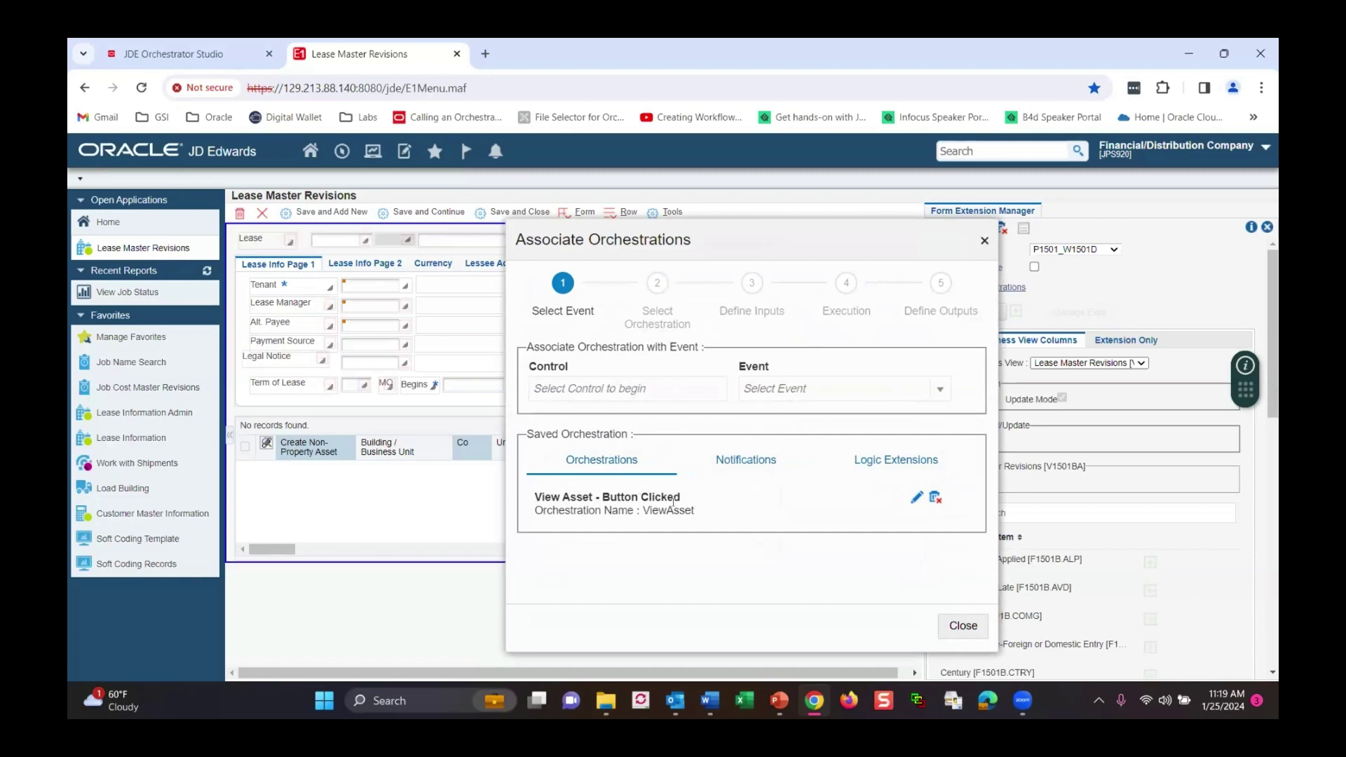
# - Show the logic extensions, where Conditionally Show or Hide fields runs on Dialog is Initialized
pyautogui.click(874, 464)
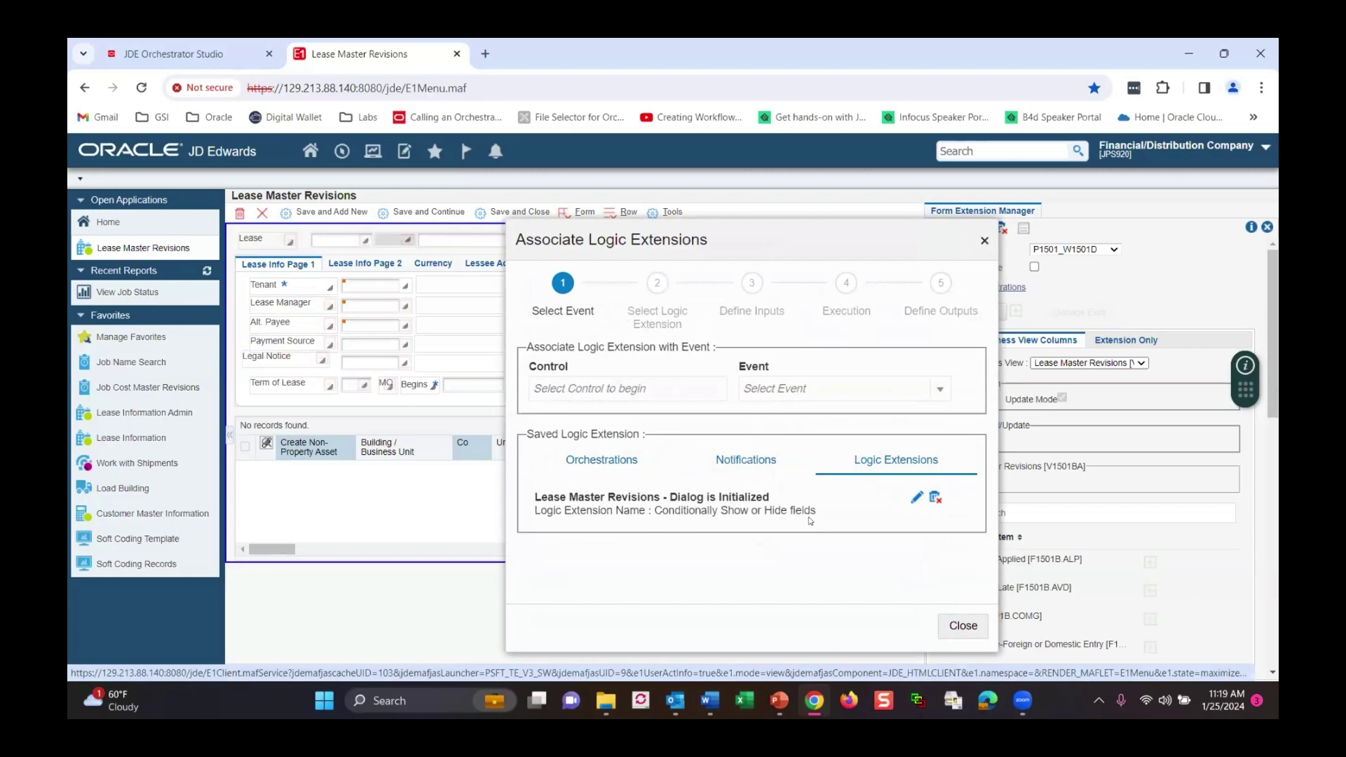
pyautogui.click(609, 466)
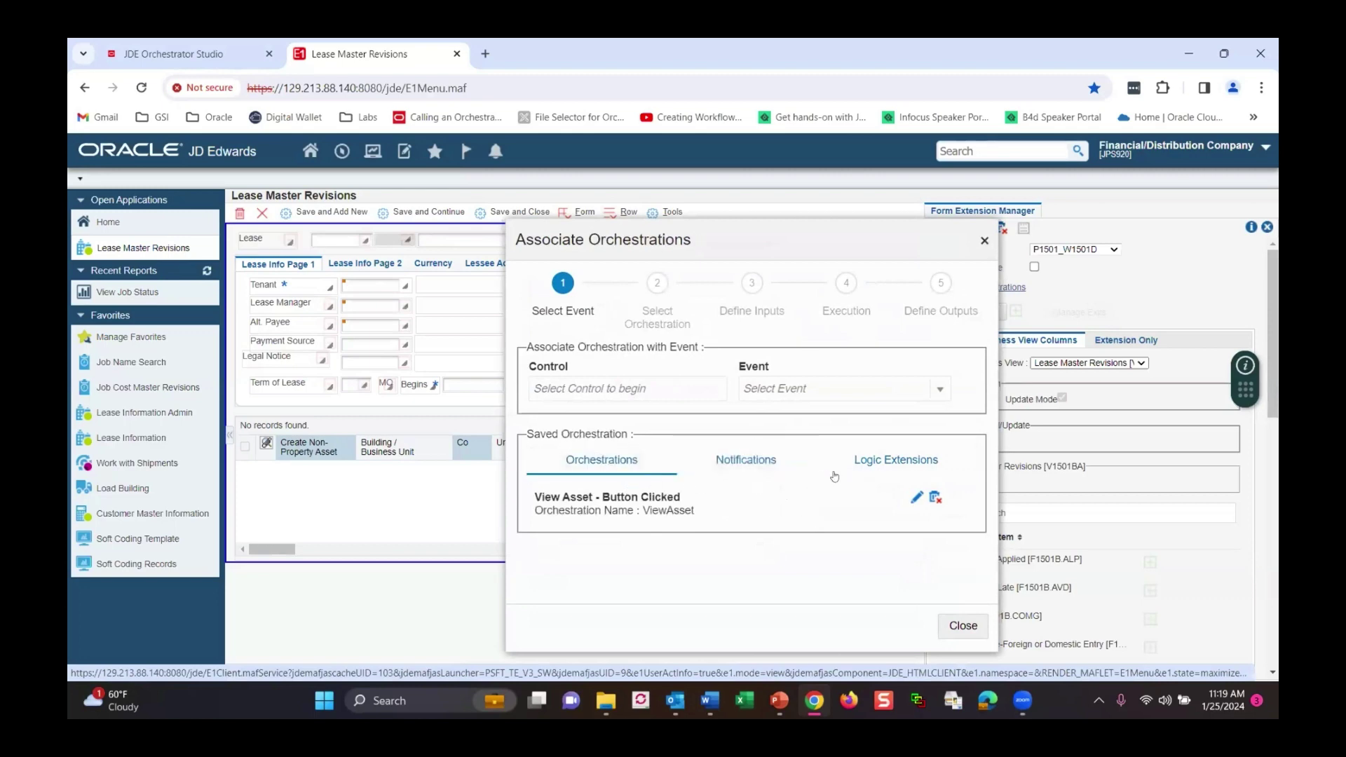
pyautogui.click(874, 462)
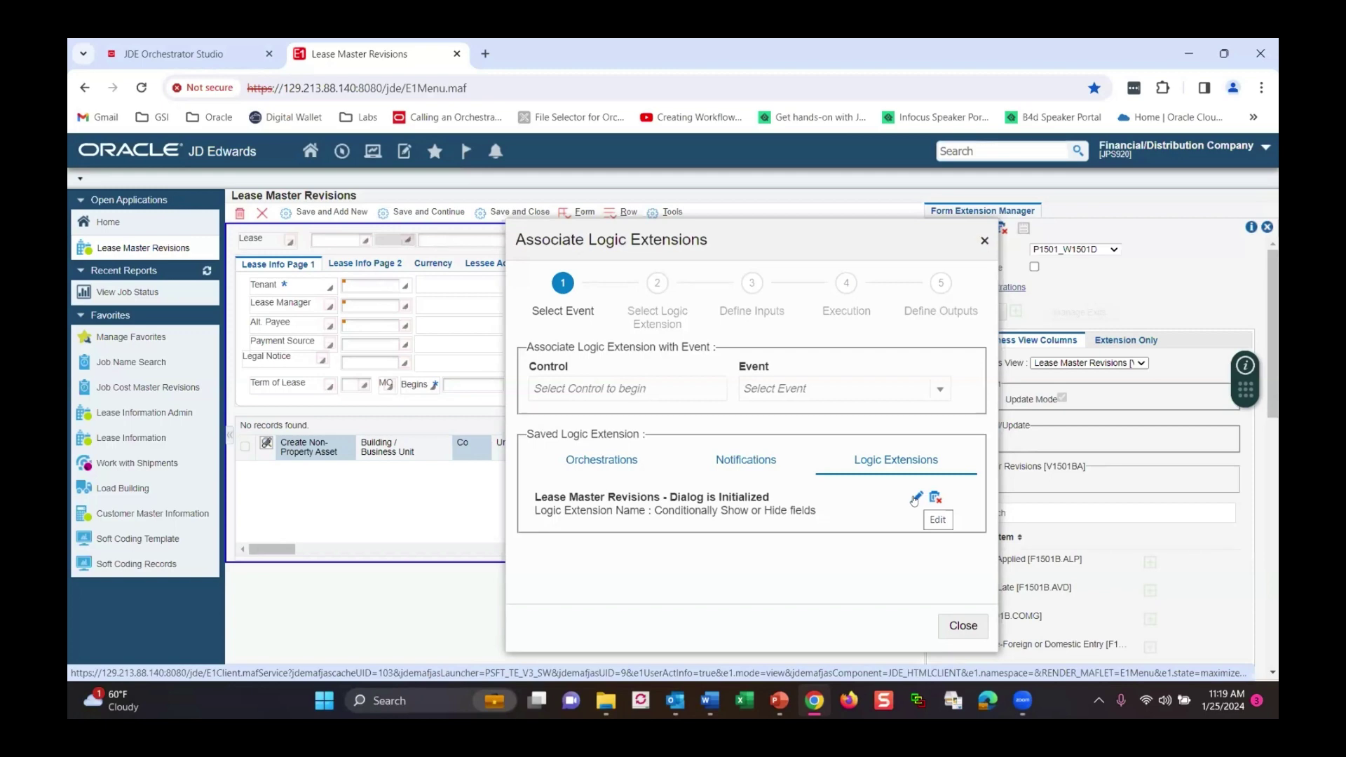
# - Step through the Dialog is Initialized extension wizard and return to the 'controls to hide' mapping
pyautogui.click(915, 499)
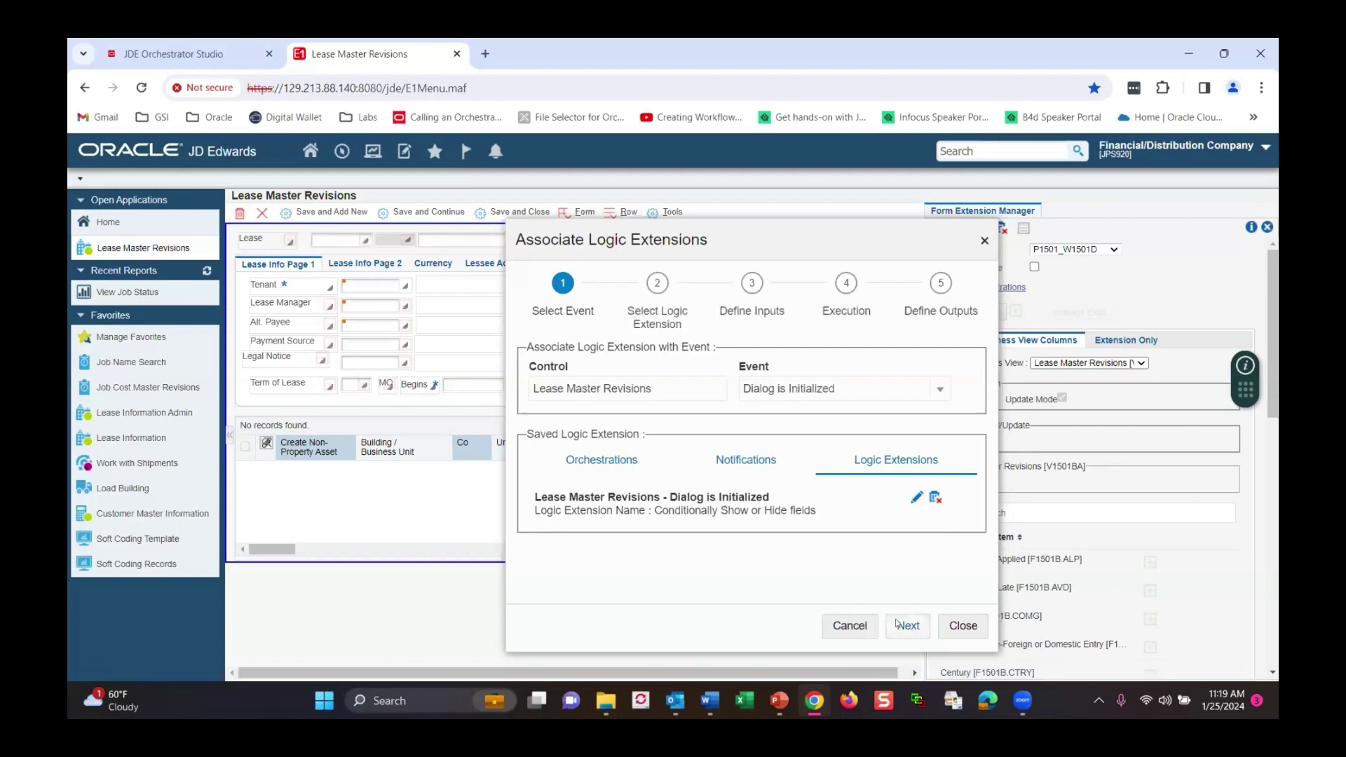
pyautogui.click(908, 625)
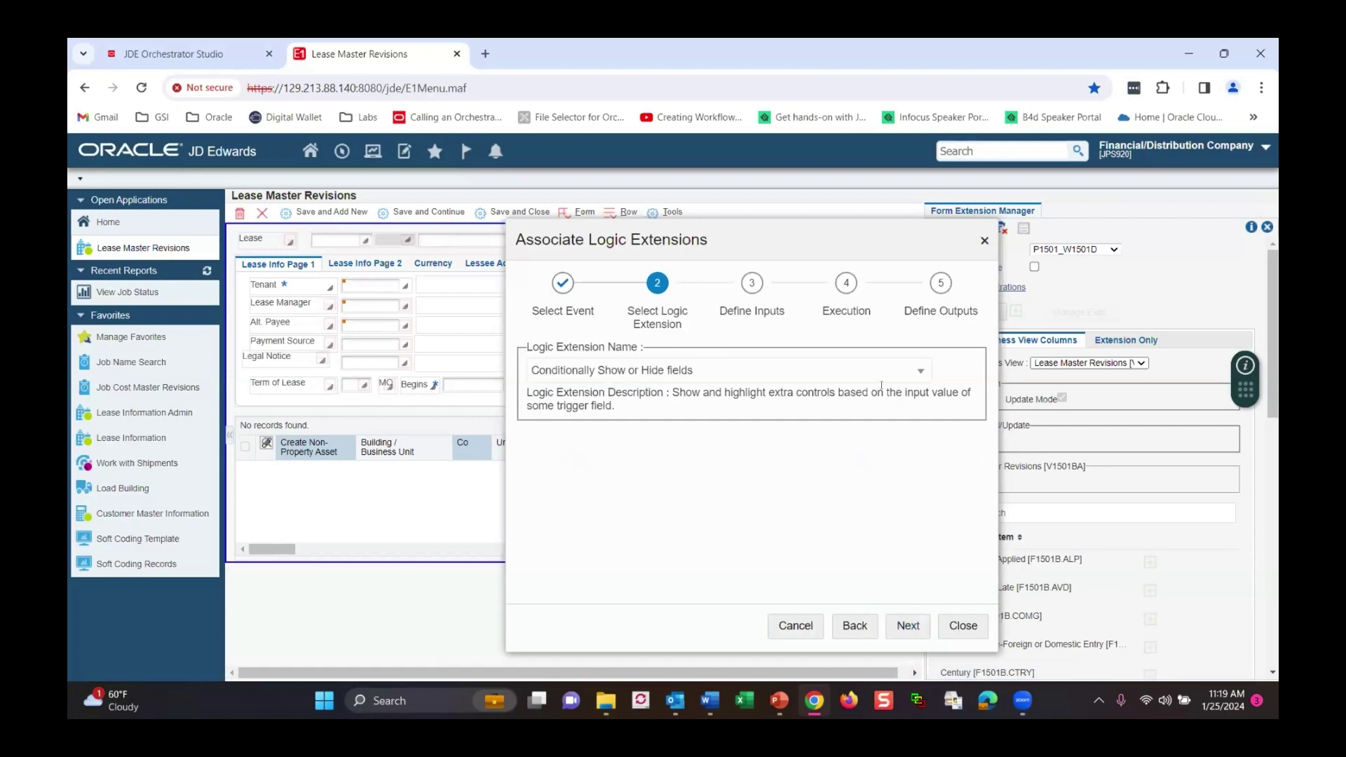
pyautogui.click(908, 626)
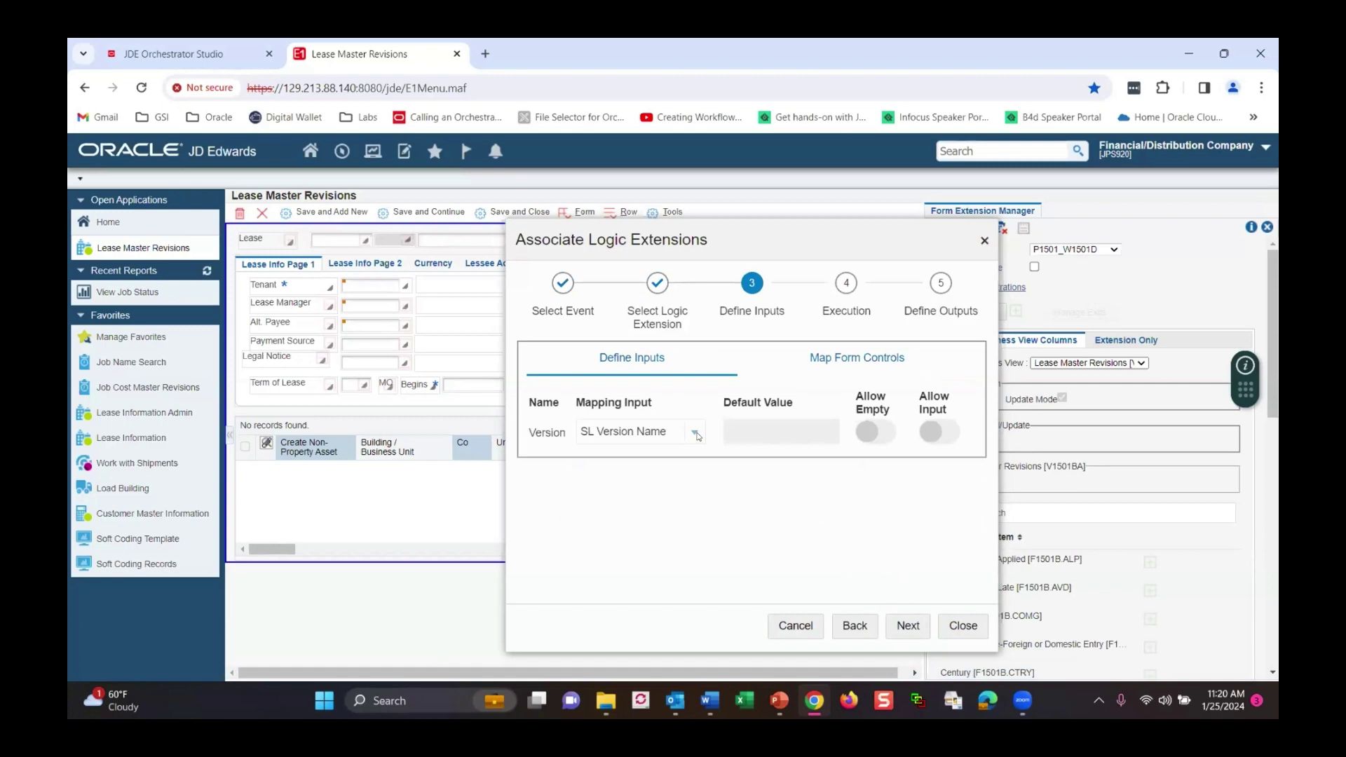
pyautogui.click(904, 628)
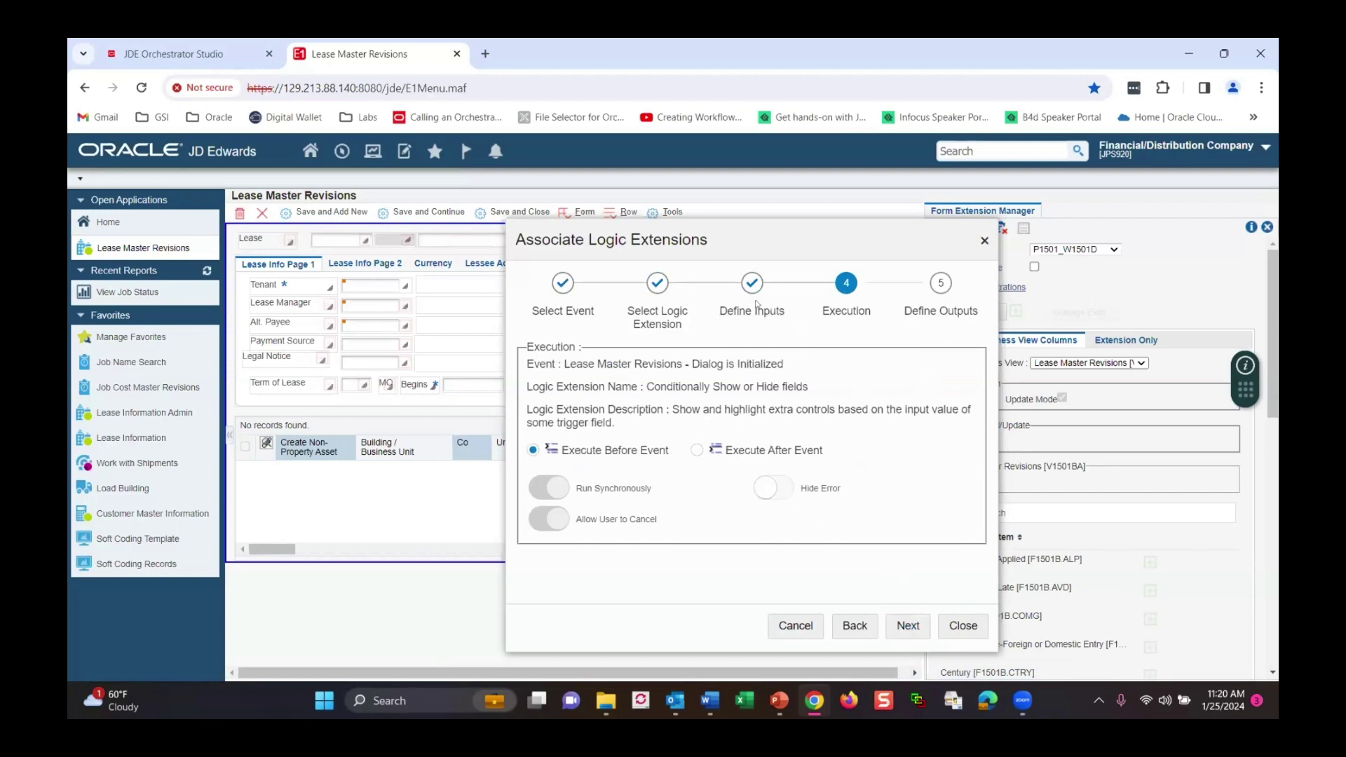
pyautogui.click(851, 626)
pyautogui.click(855, 359)
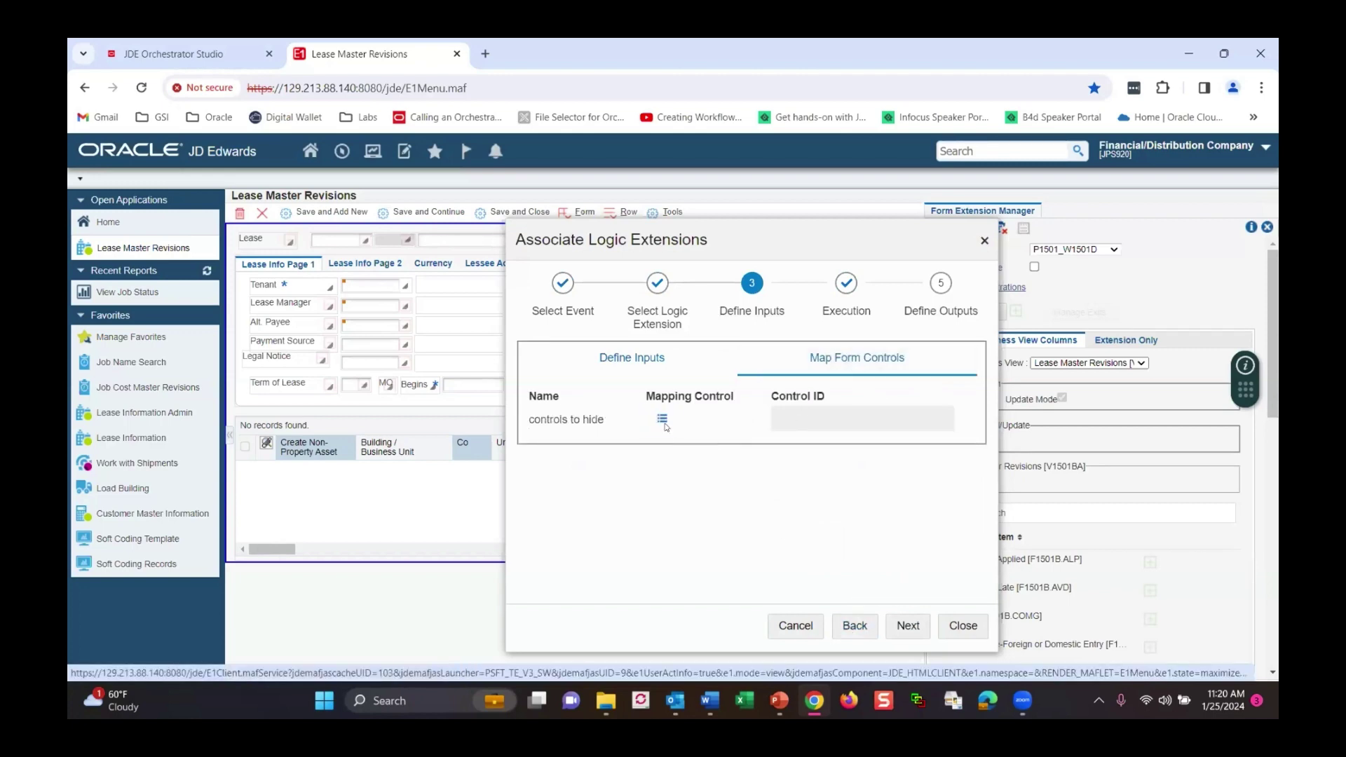
# - Add then remove the Begins field in controls to hide, and close the wizard discarding changes
pyautogui.click(662, 418)
pyautogui.moveTo(929, 457); pyautogui.dragTo(932, 547)
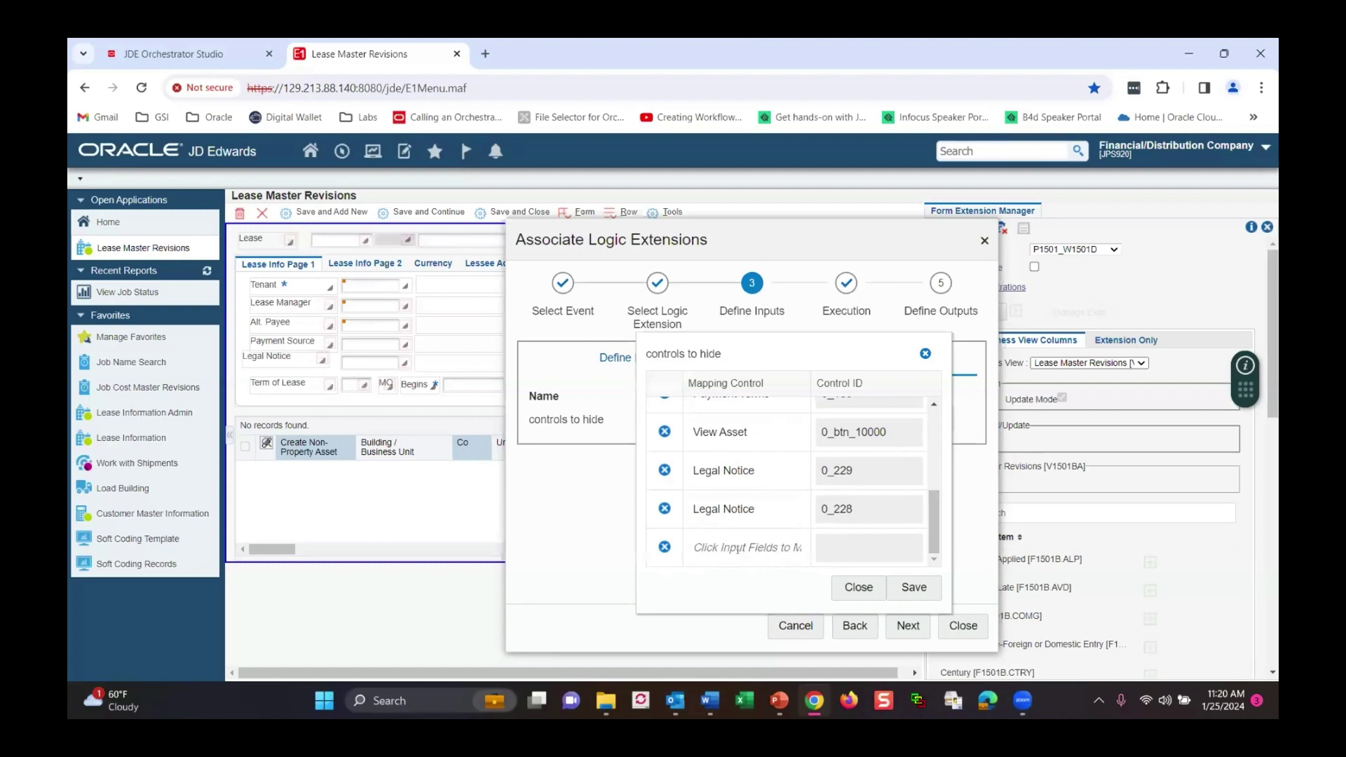
pyautogui.click(706, 552)
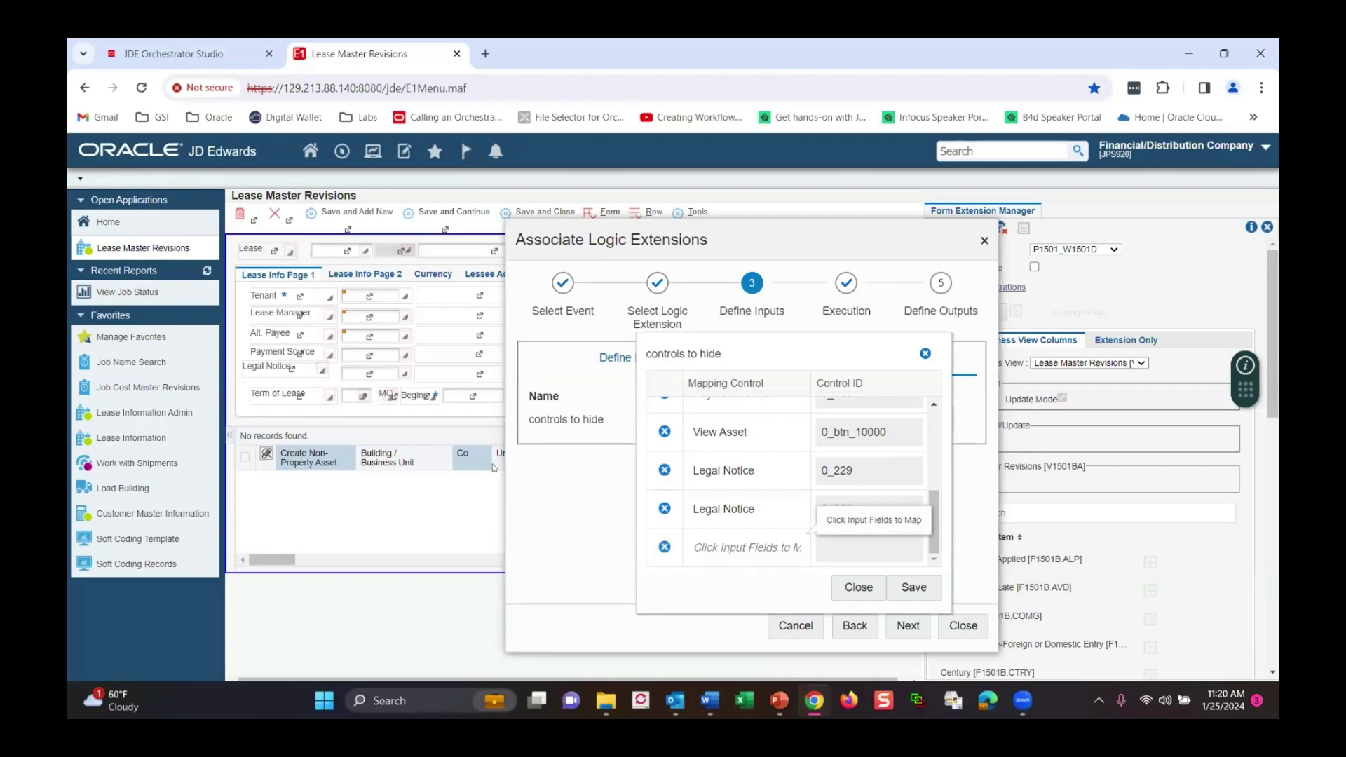
pyautogui.click(472, 397)
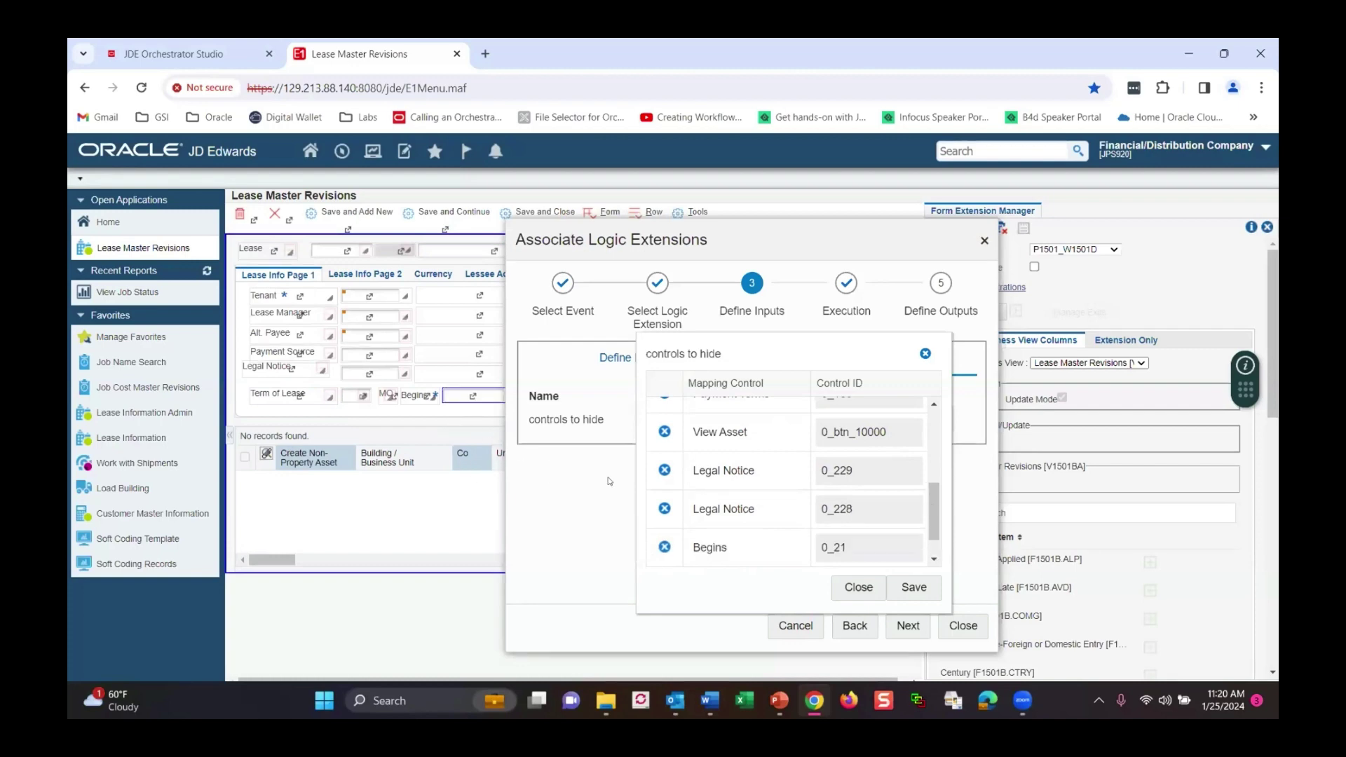
pyautogui.click(663, 547)
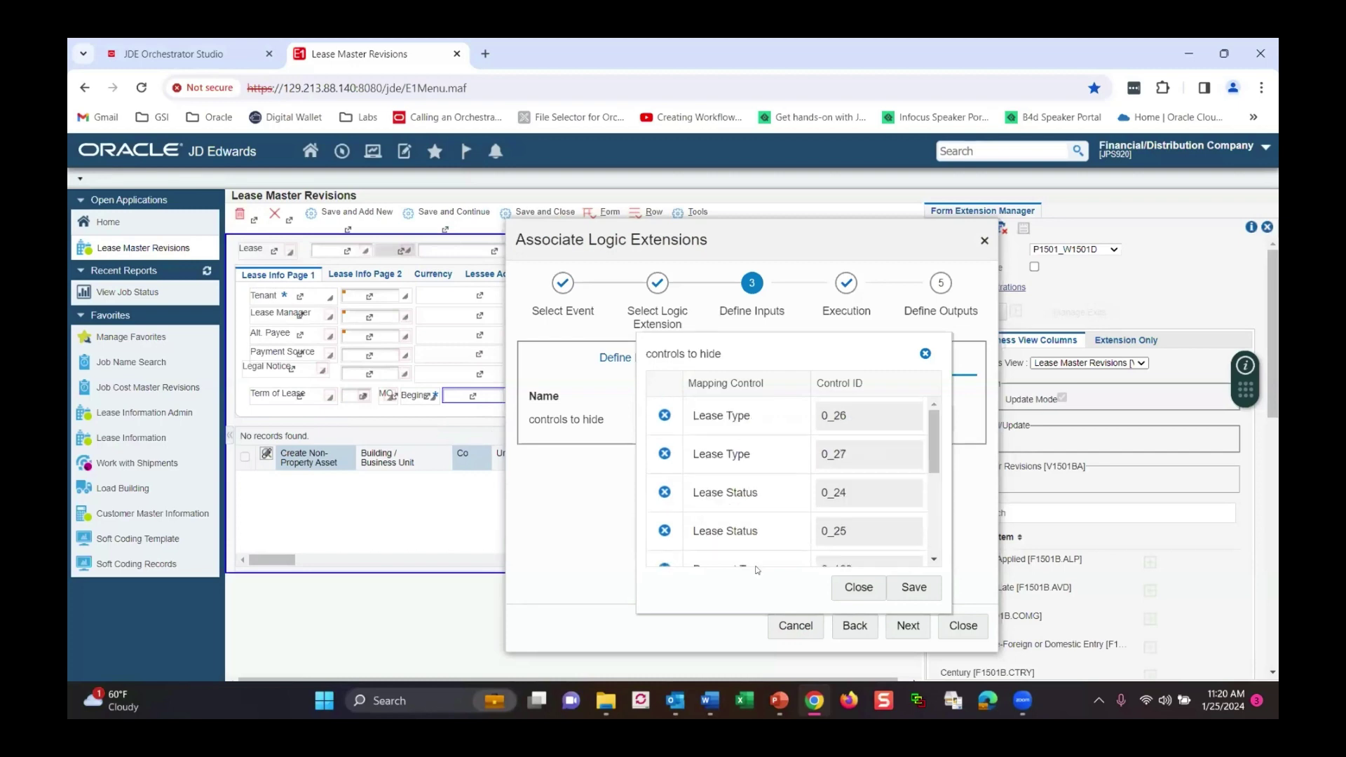
pyautogui.click(859, 588)
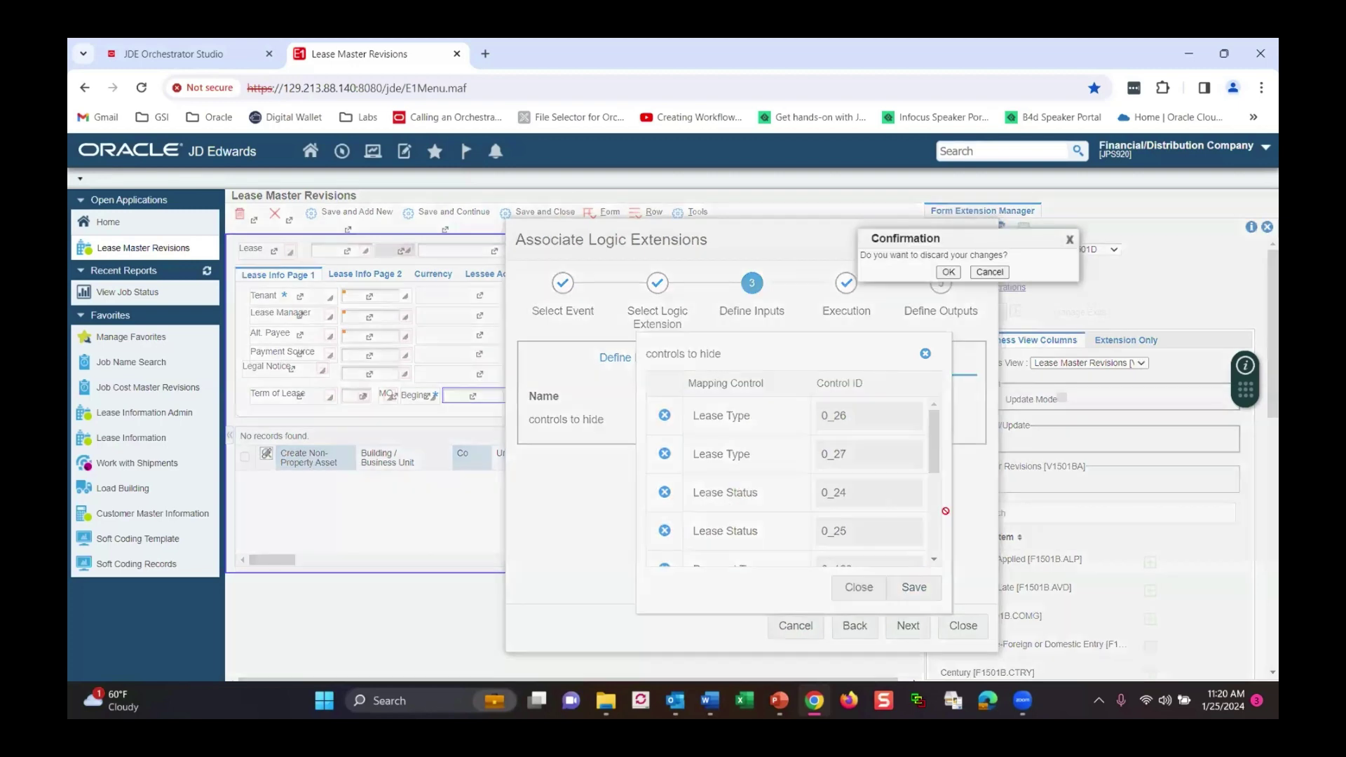
pyautogui.click(949, 272)
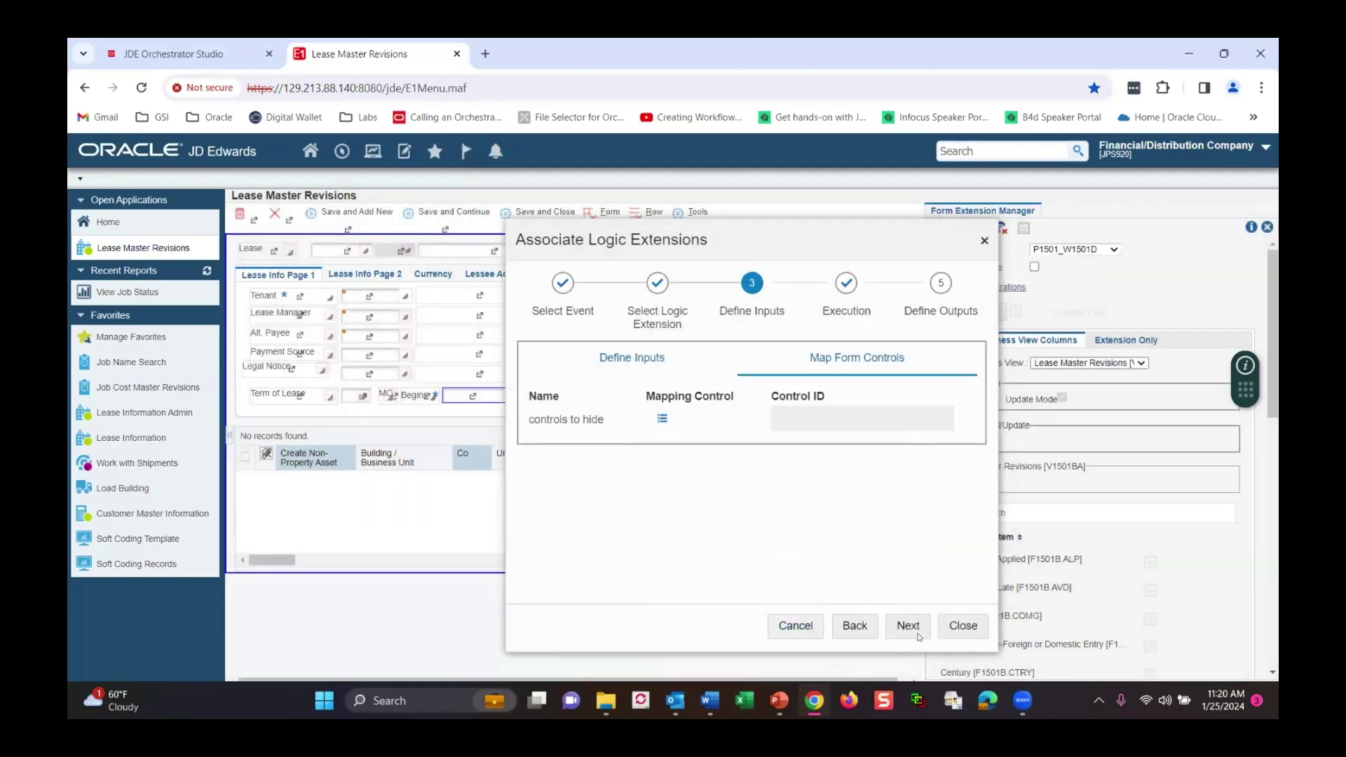
pyautogui.click(964, 626)
pyautogui.click(949, 272)
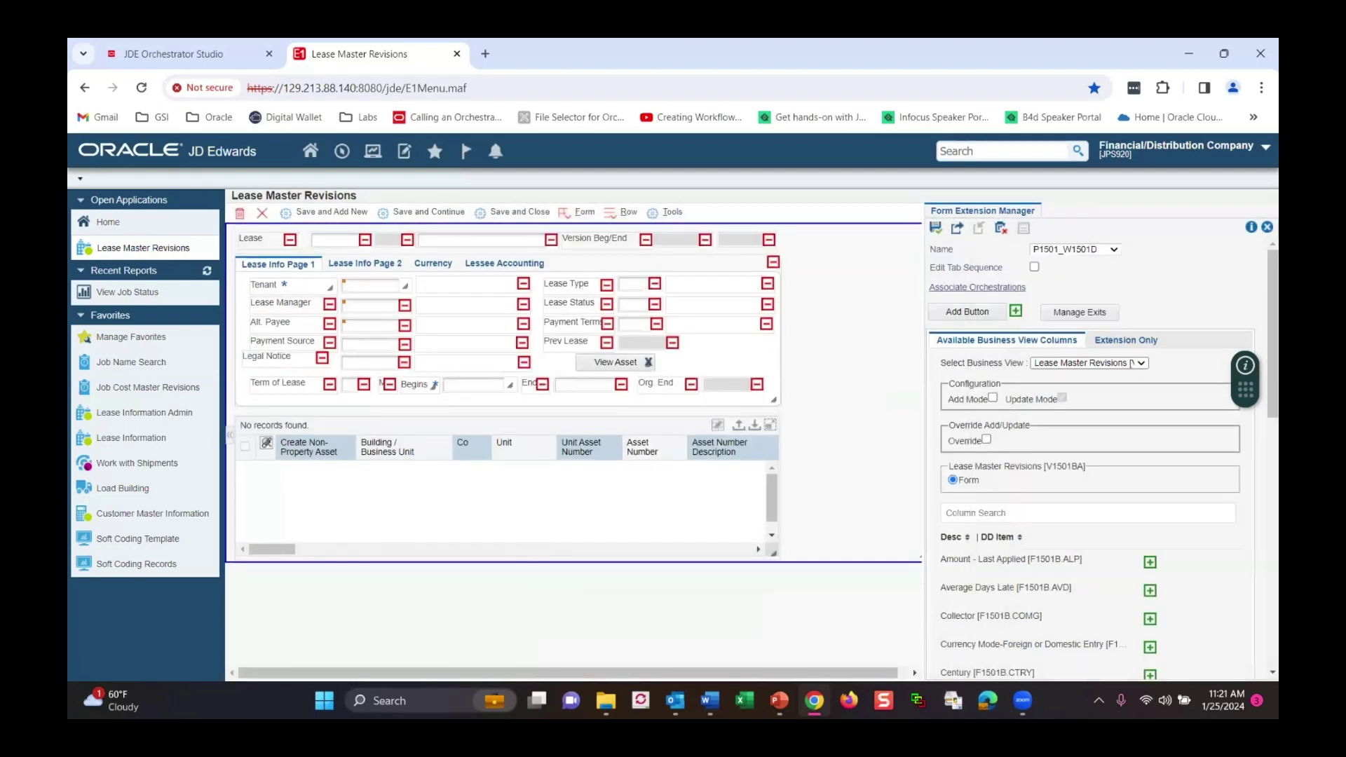
# - Exit form extension design and open the Lease Information Work with Leases list
pyautogui.click(1267, 227)
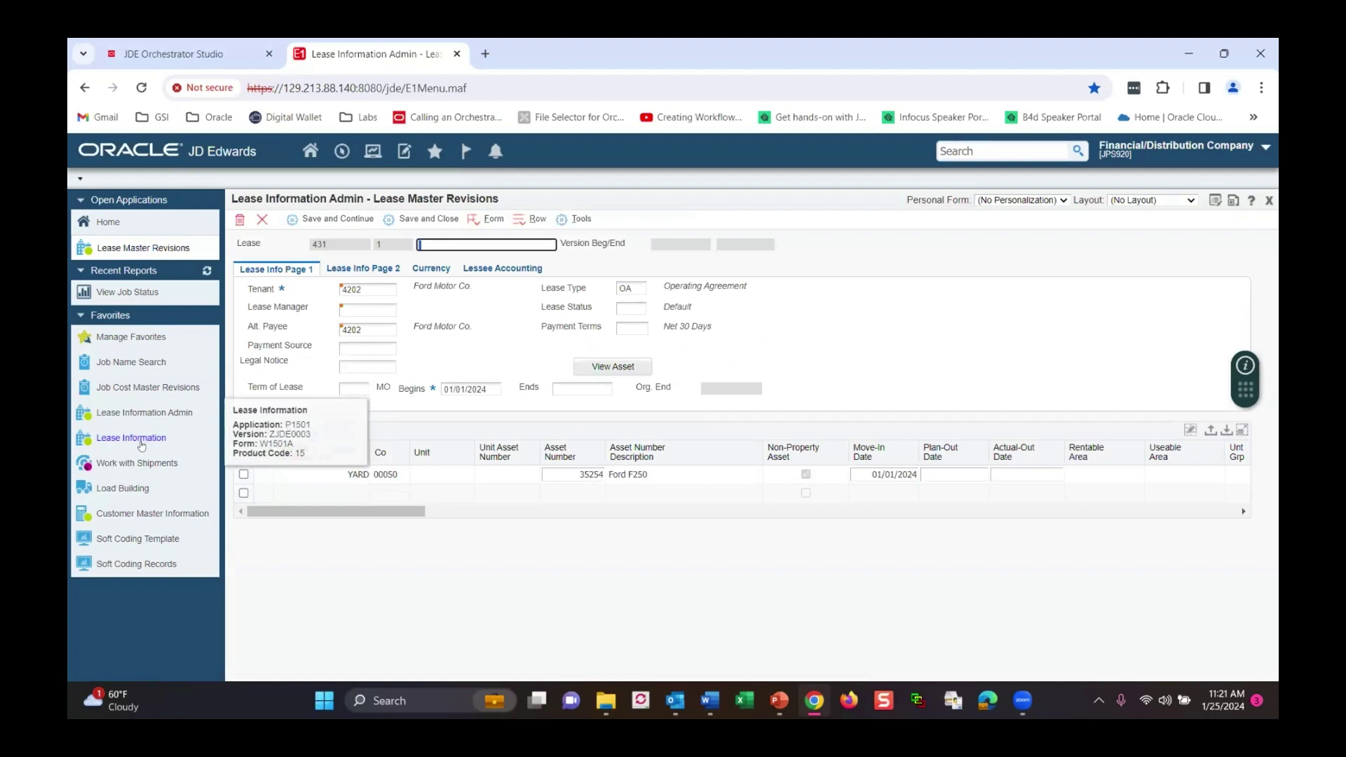
pyautogui.click(141, 443)
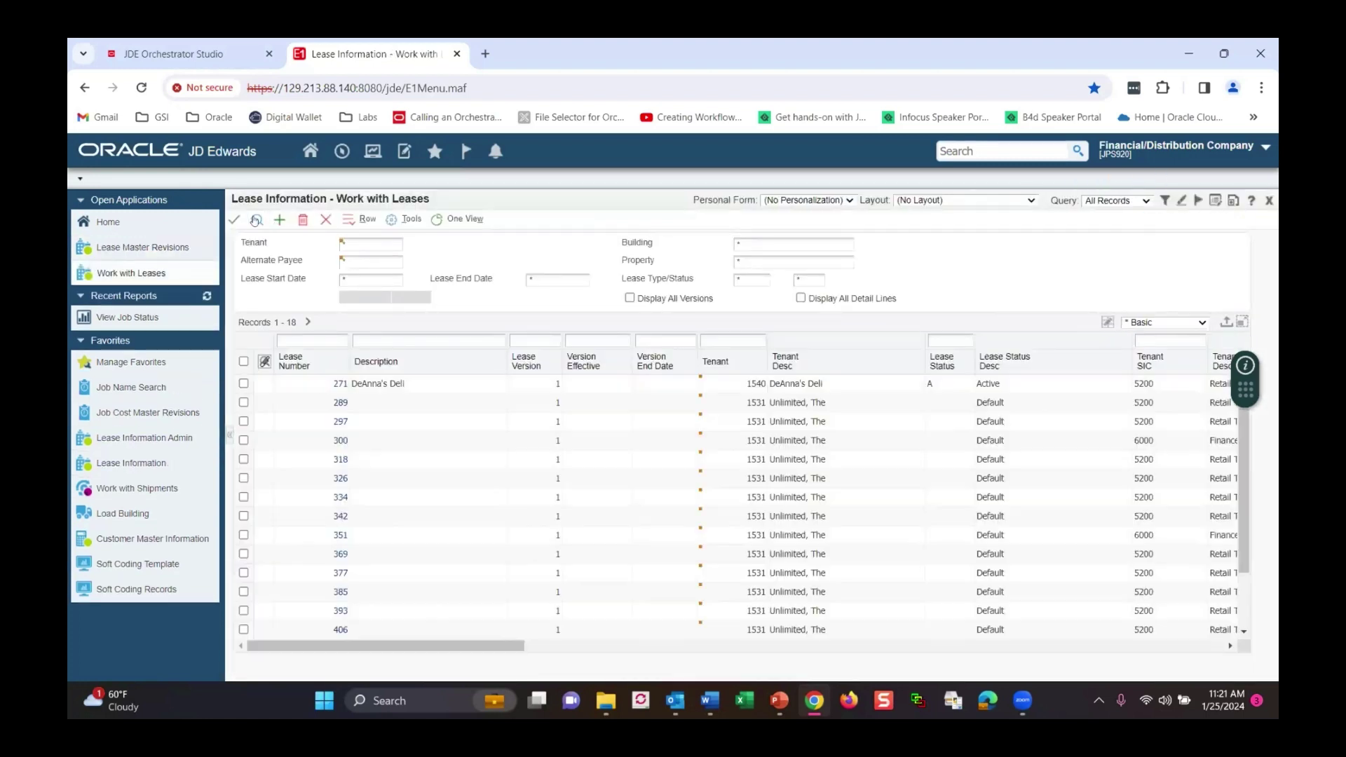
# - Search leases with the description filter 'Fold', which returns no records
pyautogui.click(367, 342)
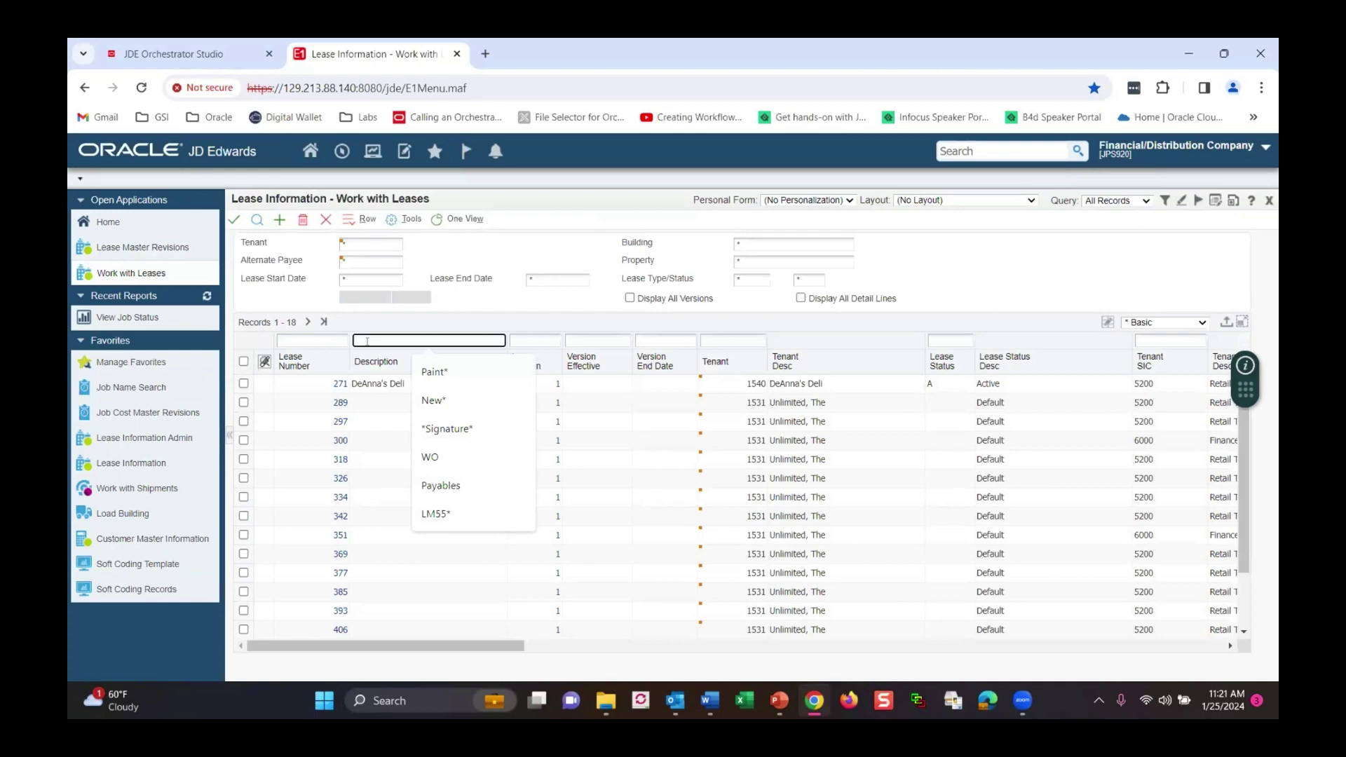
pyautogui.write('Fold')
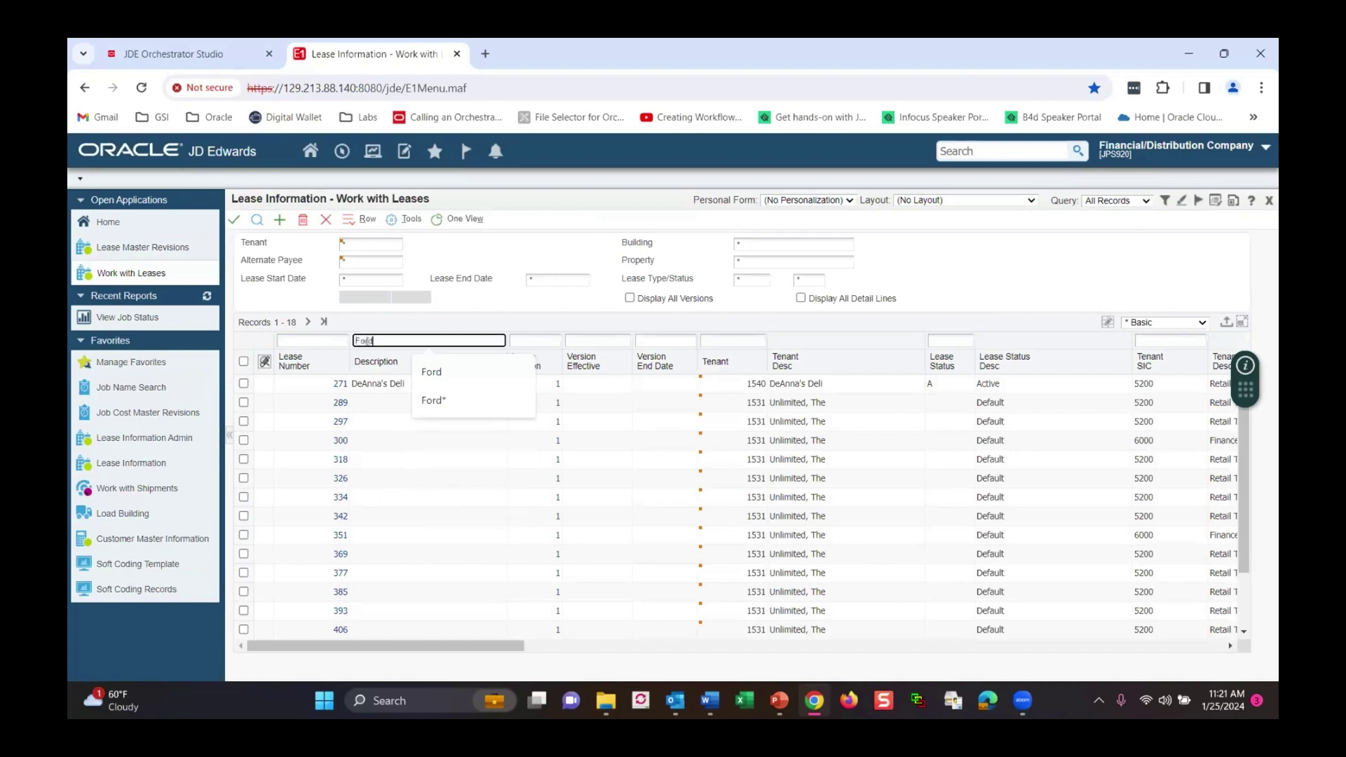
pyautogui.click(257, 221)
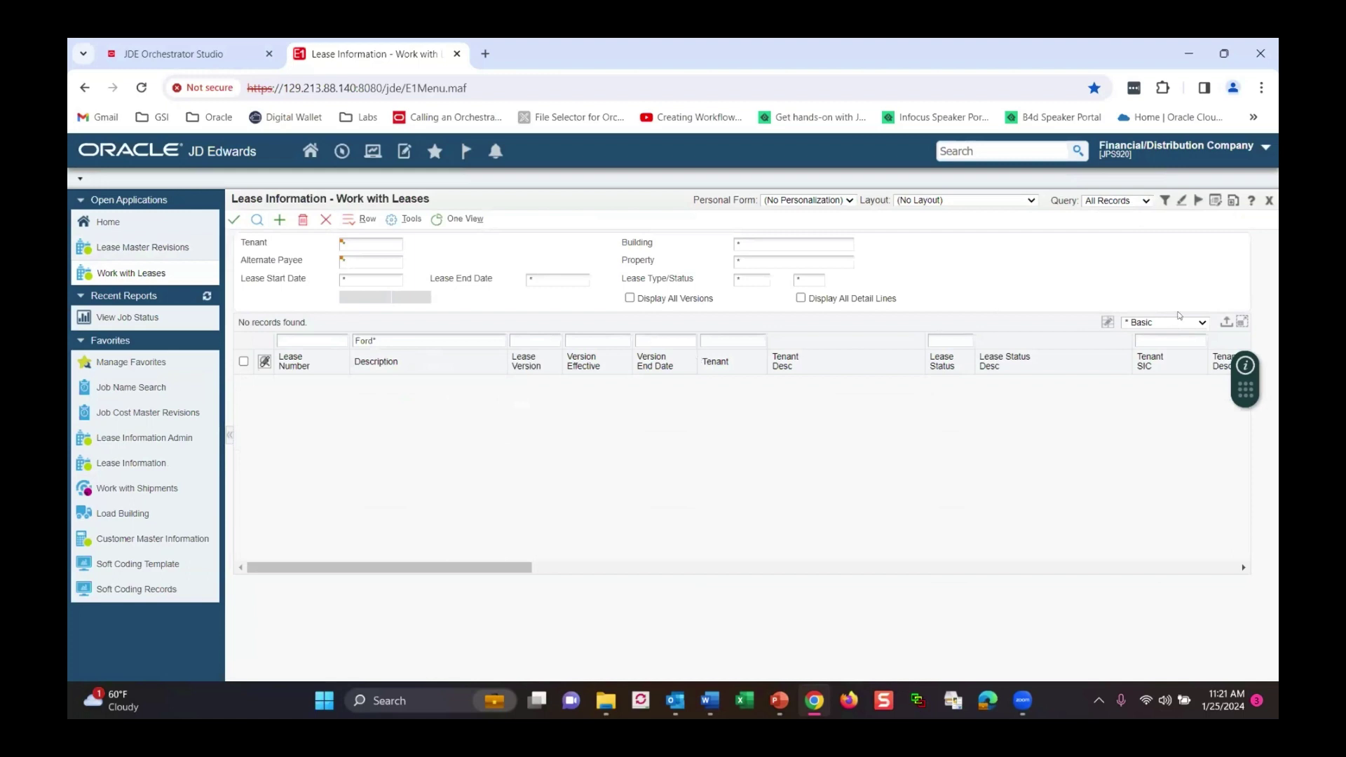
# - Clear the description filter, list all 18 leases, and open lease 271
pyautogui.click(356, 339)
pyautogui.tripleClick(356, 339)
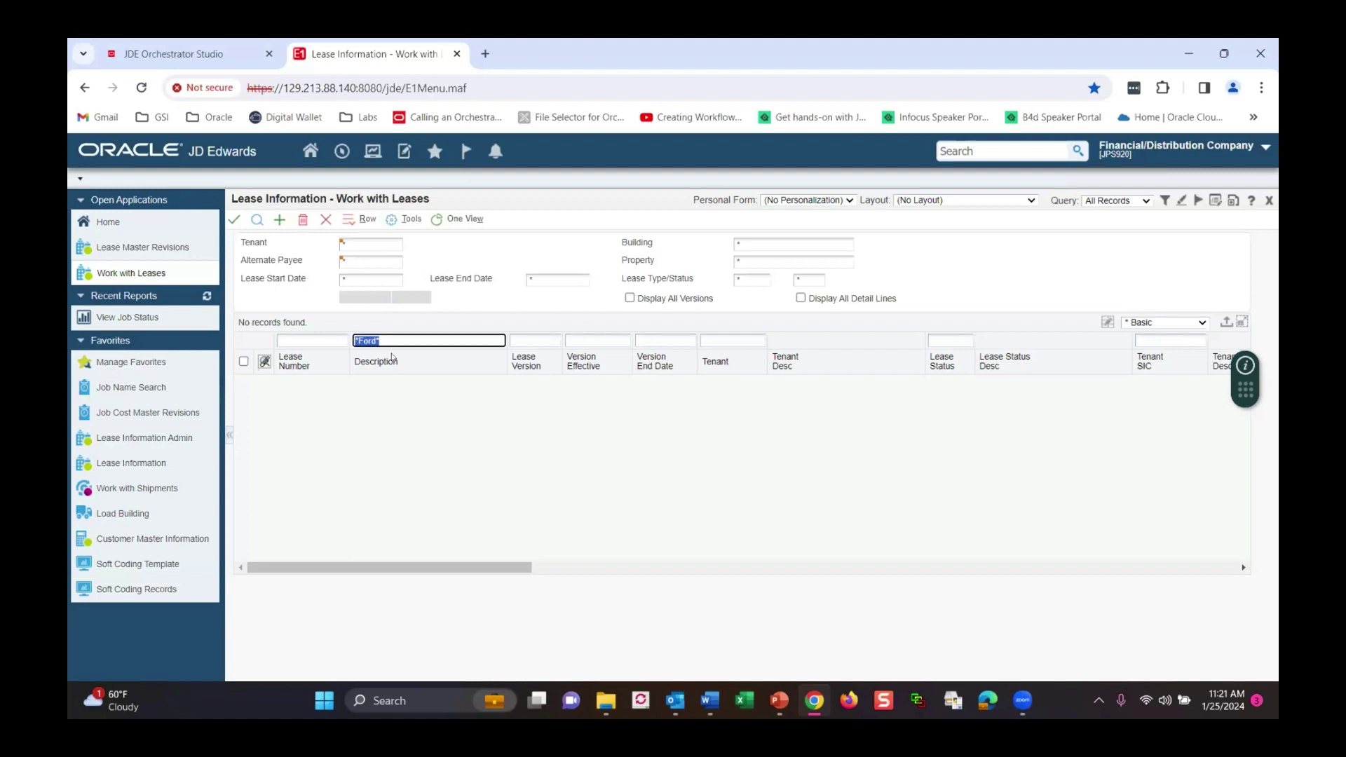
pyautogui.press('BackSpace')
pyautogui.click(256, 220)
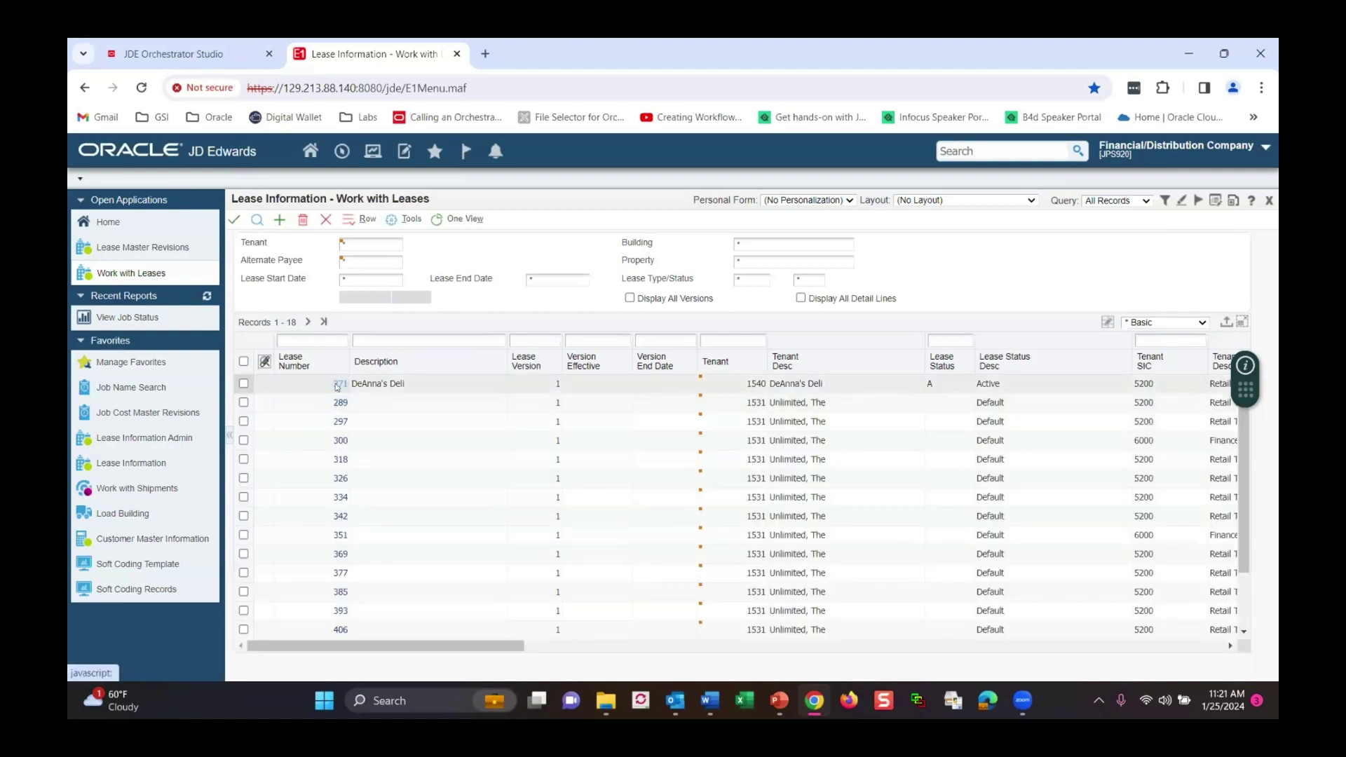
pyautogui.click(338, 385)
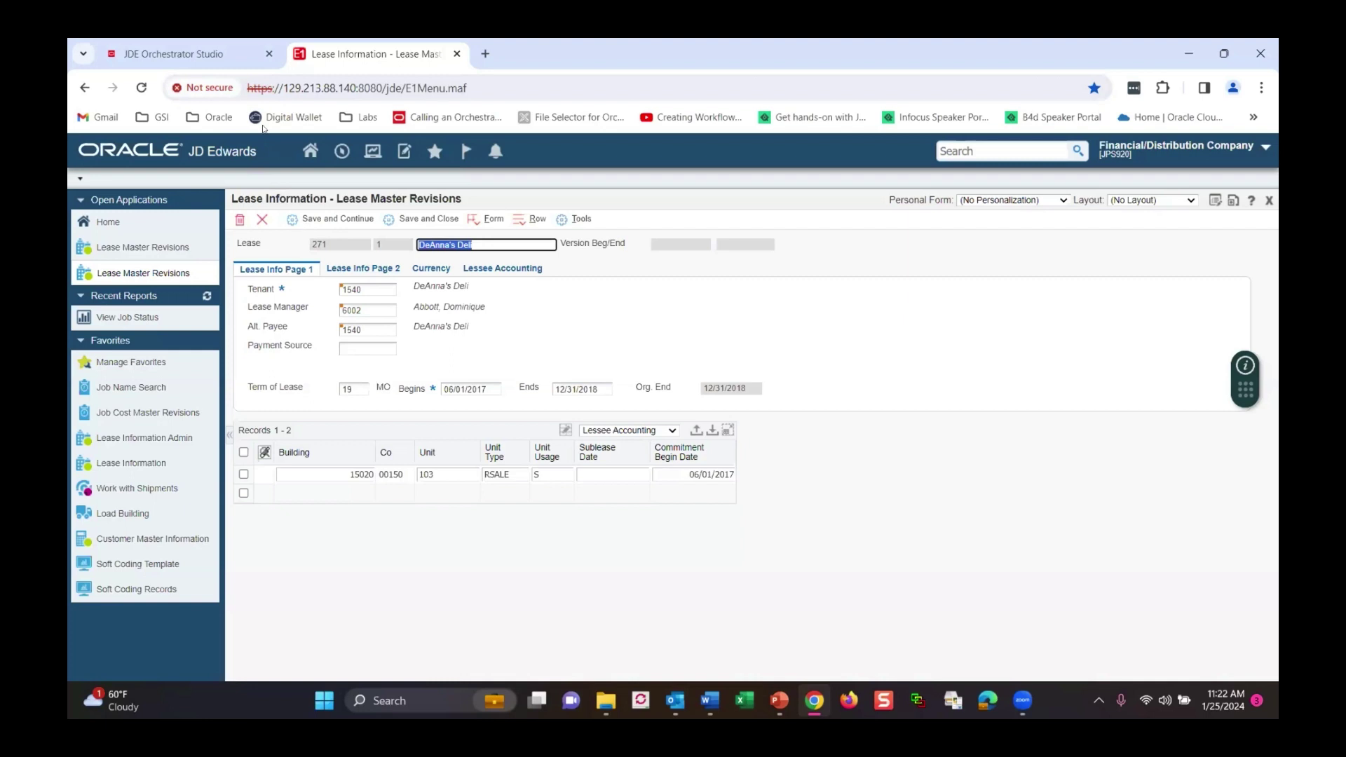
# - Open the 'Conditionally Show and Highlight Controls' logic extension and inspect its Show Controls step settings
pyautogui.click(194, 56)
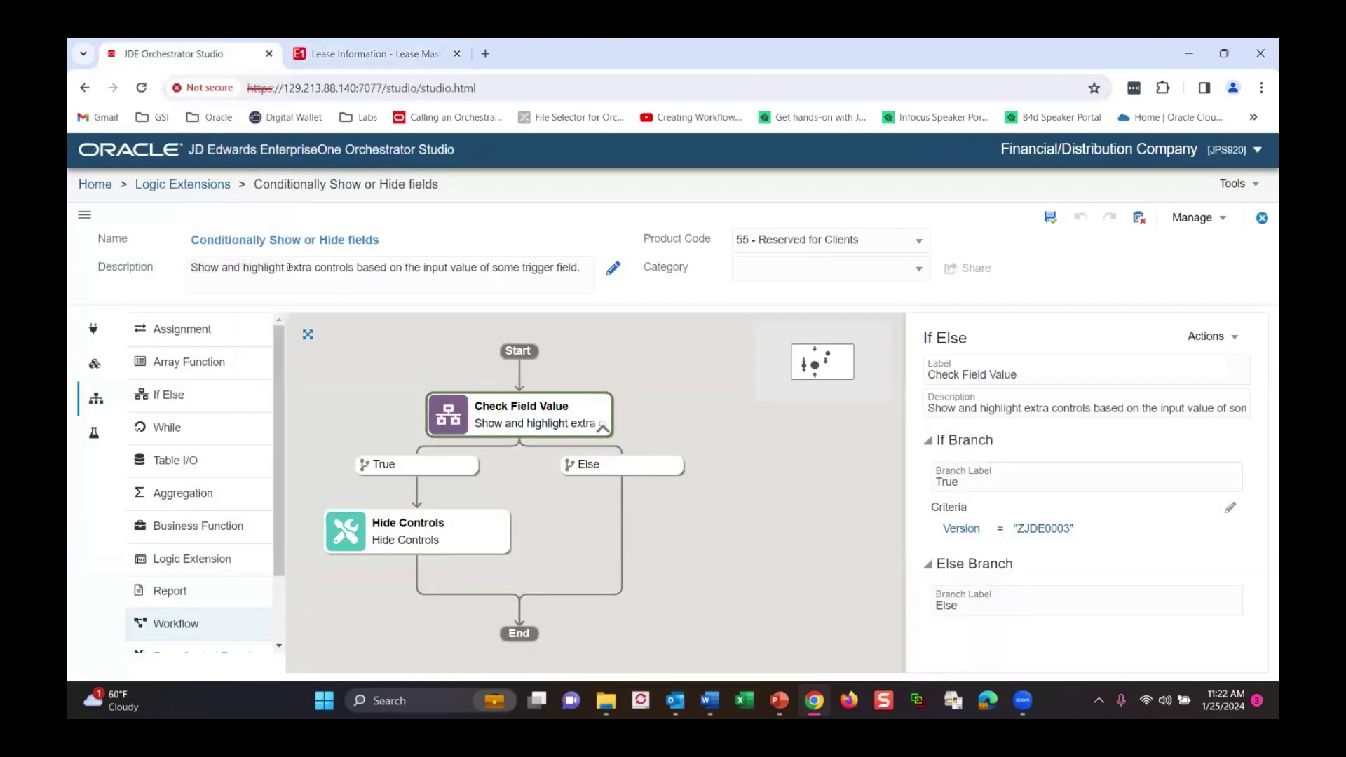
pyautogui.click(181, 185)
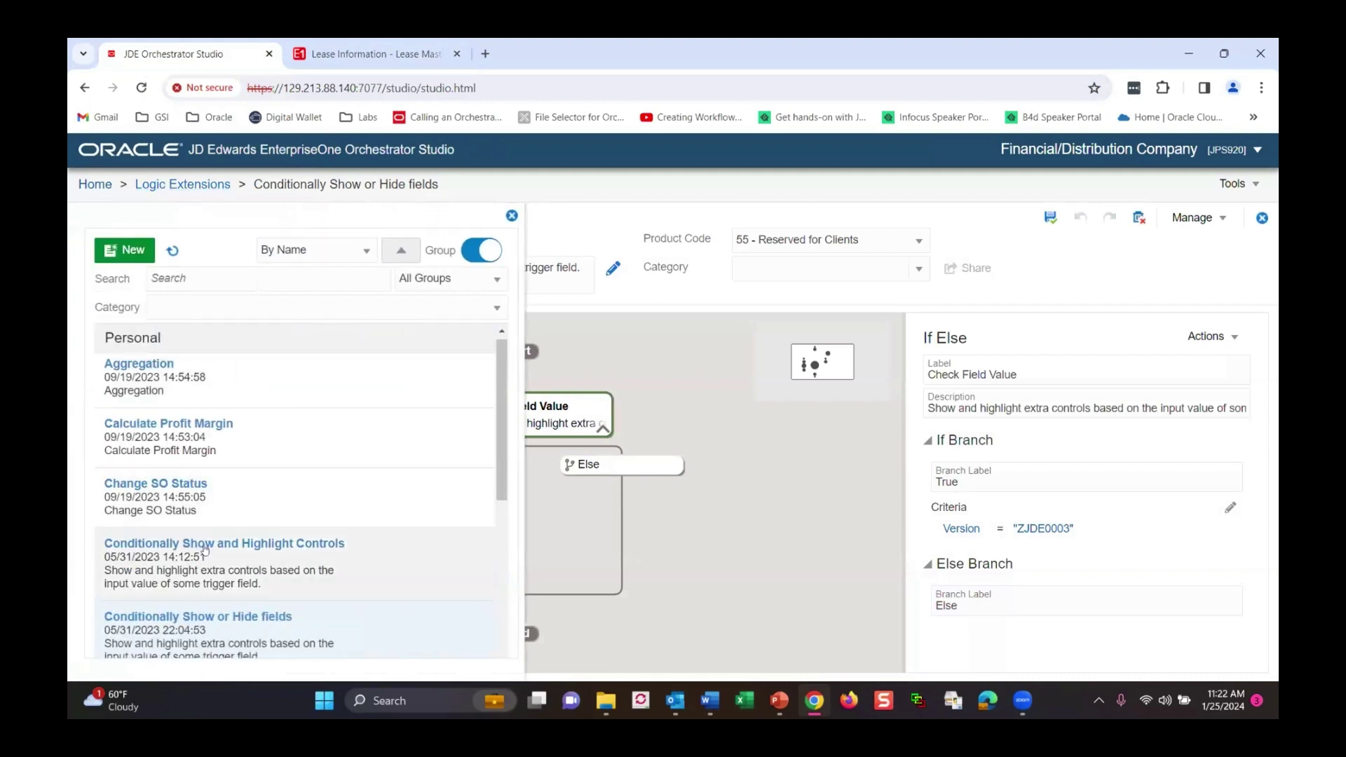
pyautogui.click(512, 215)
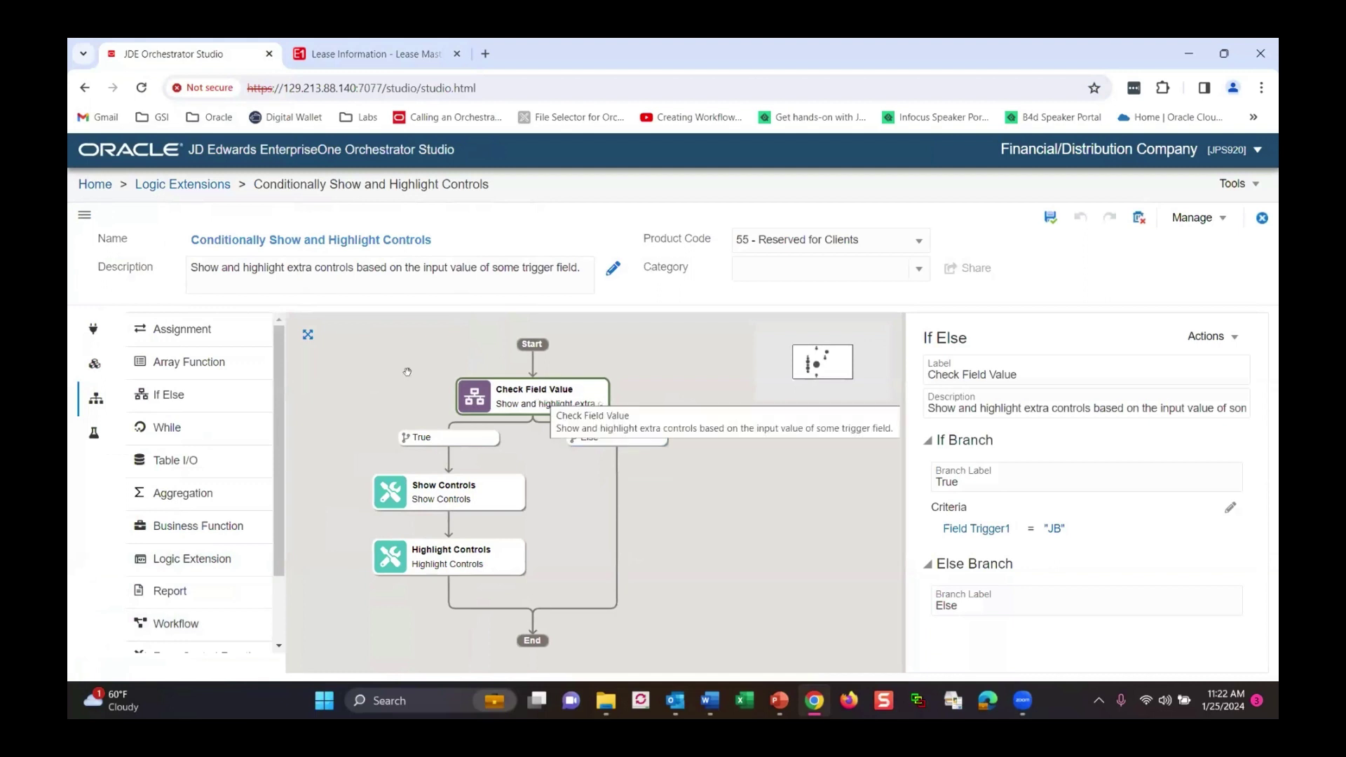
pyautogui.moveTo(202, 371); pyautogui.dragTo(369, 359)
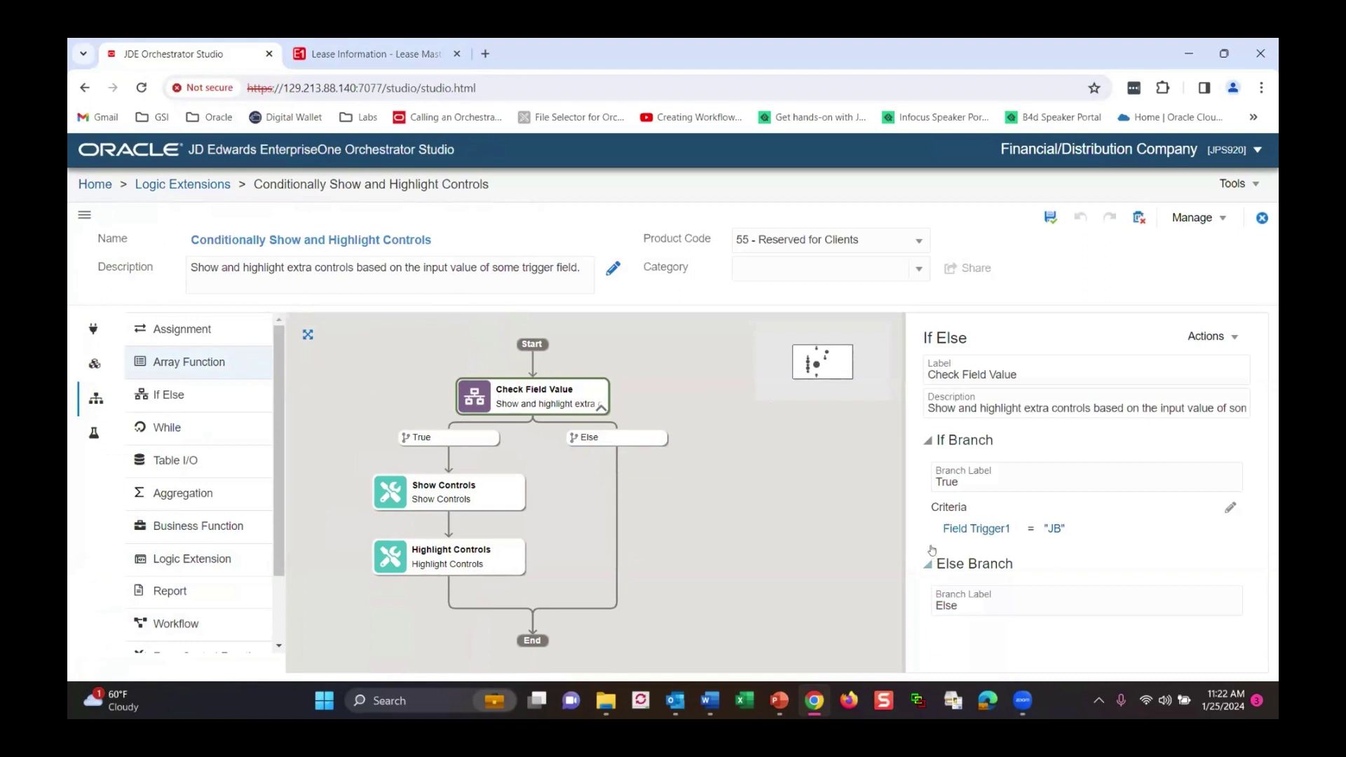
pyautogui.moveTo(932, 545)
pyautogui.mouseDown()
pyautogui.moveTo(1085, 545)
pyautogui.moveTo(1084, 495)
pyautogui.moveTo(950, 495)
pyautogui.moveTo(922, 527)
pyautogui.moveTo(967, 551)
pyautogui.mouseUp()
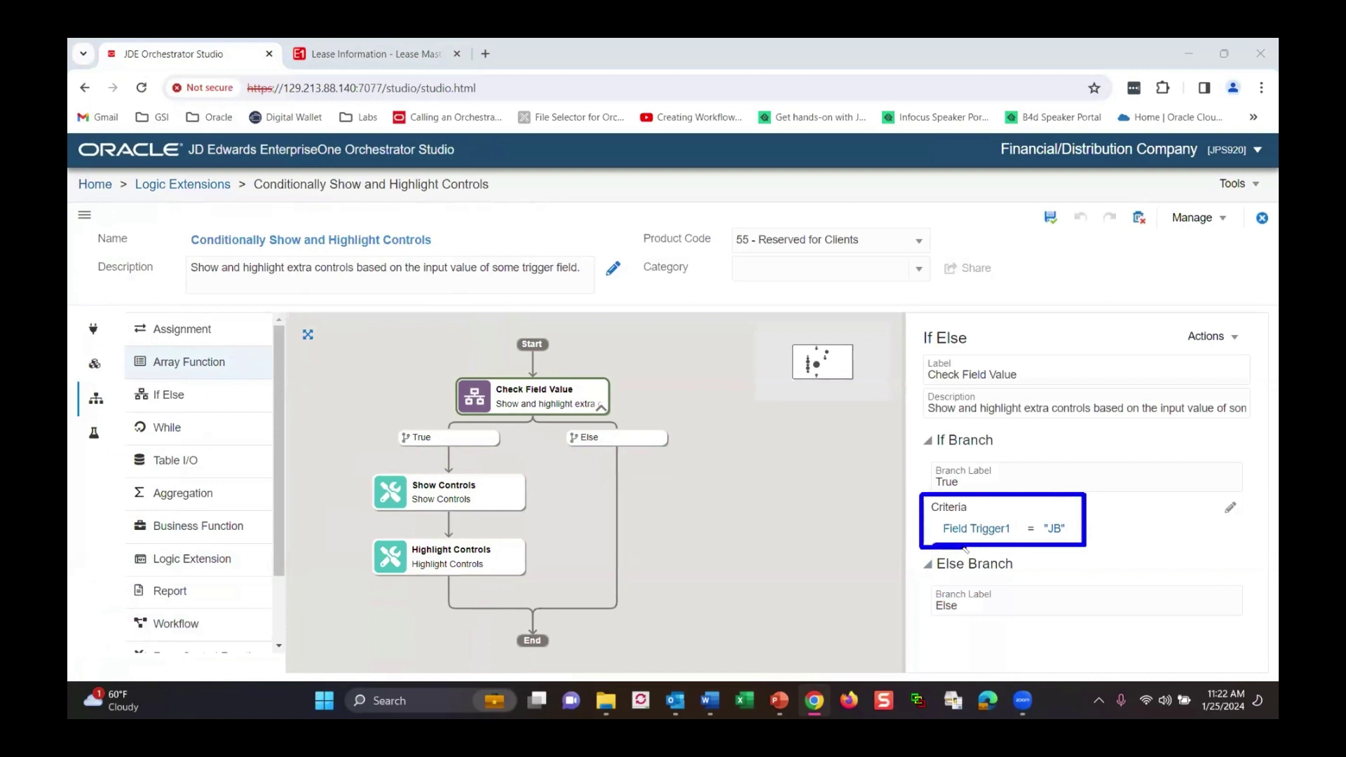
pyautogui.press('Escape')
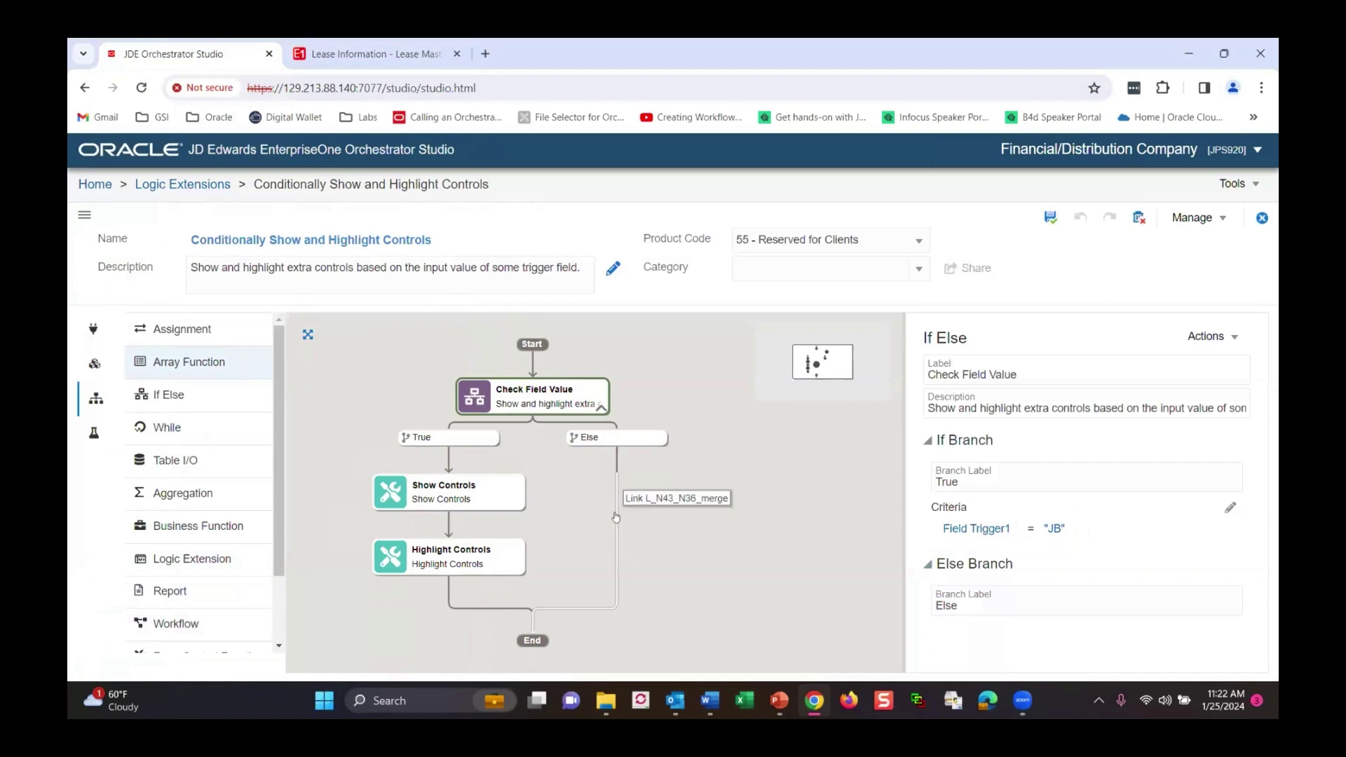
pyautogui.click(505, 511)
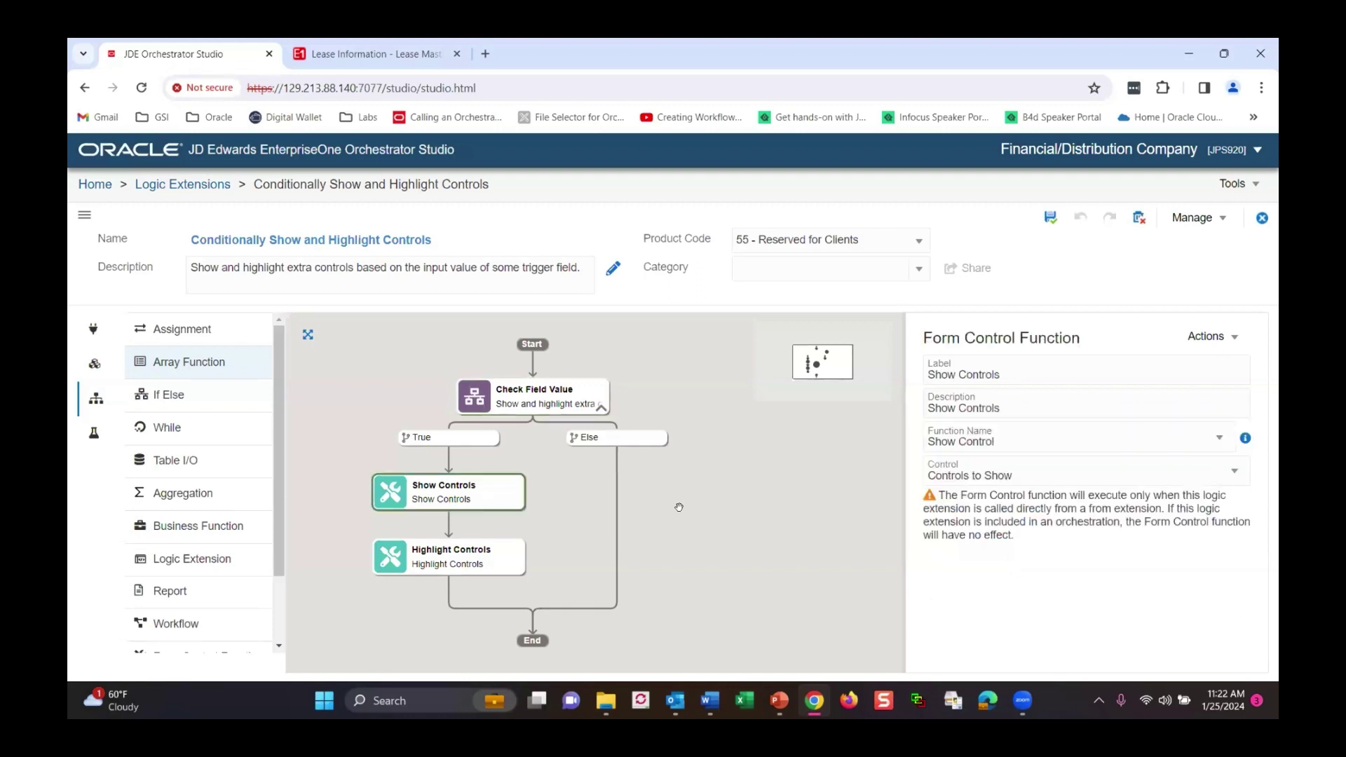
# - Review the Highlight Controls step, keeping target 'Controls to Highlight' and colour Yellow
pyautogui.click(471, 557)
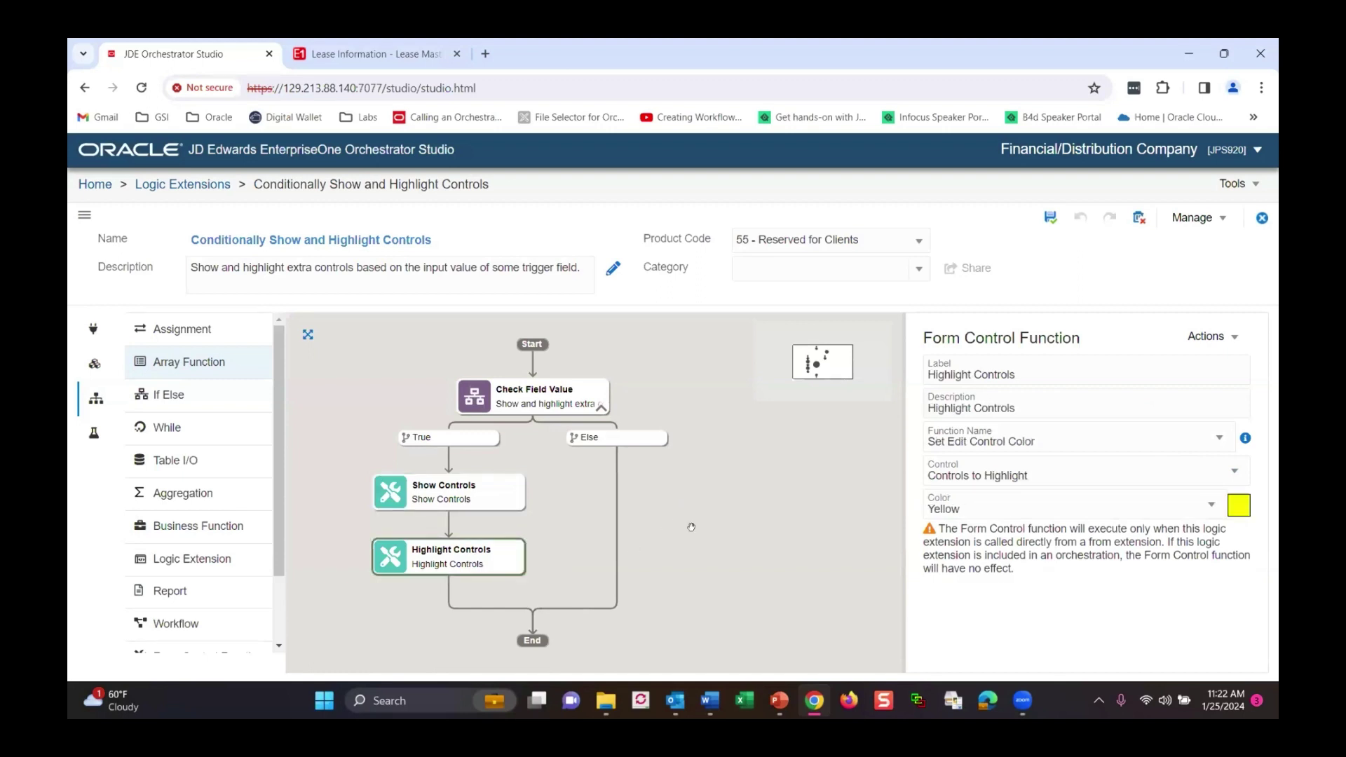
pyautogui.click(1234, 471)
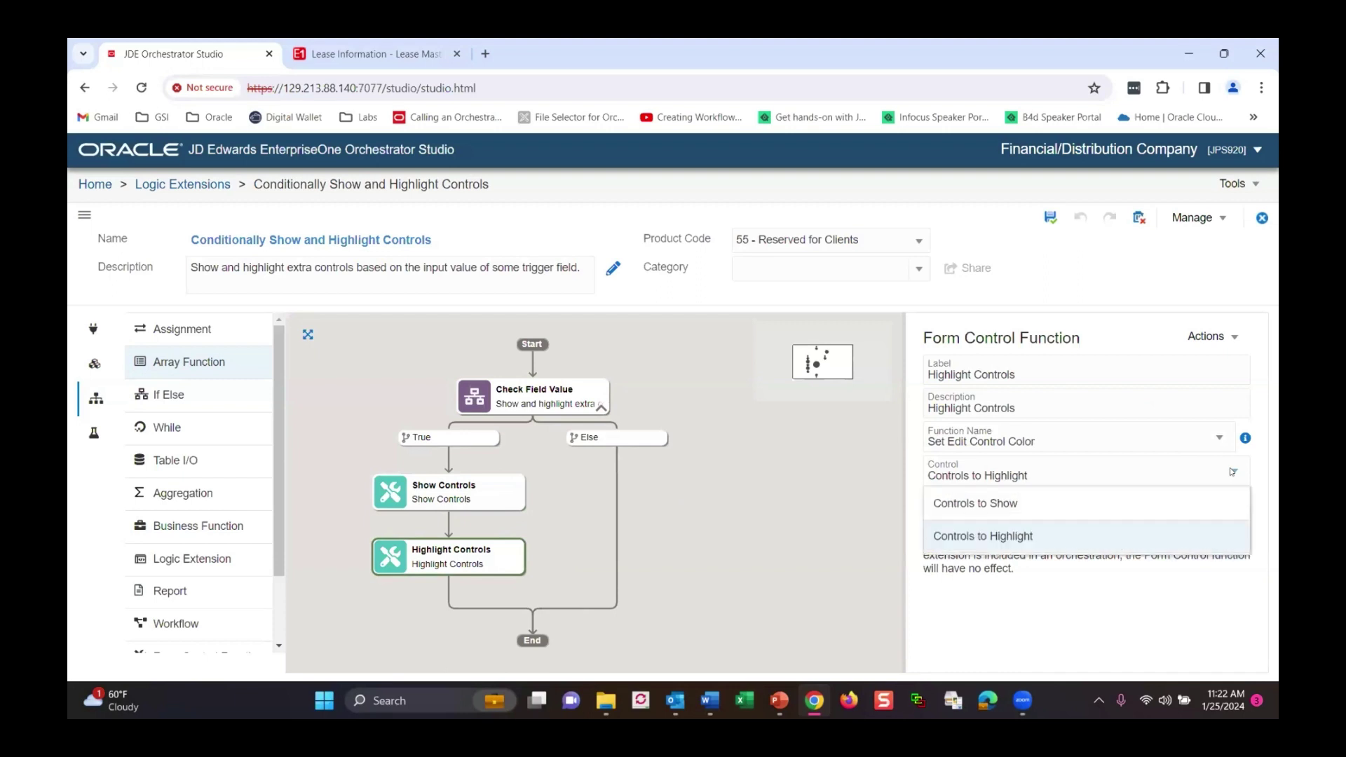
pyautogui.click(1234, 471)
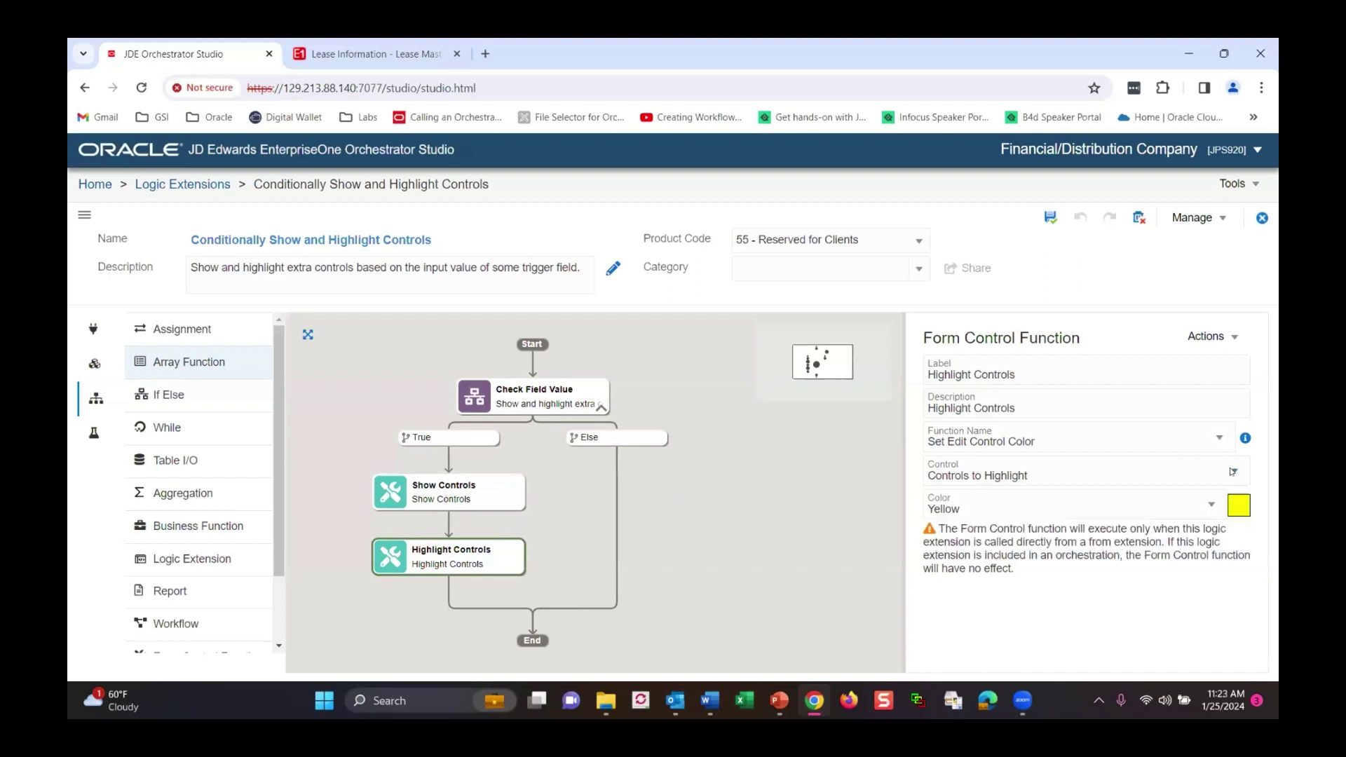
pyautogui.click(1212, 506)
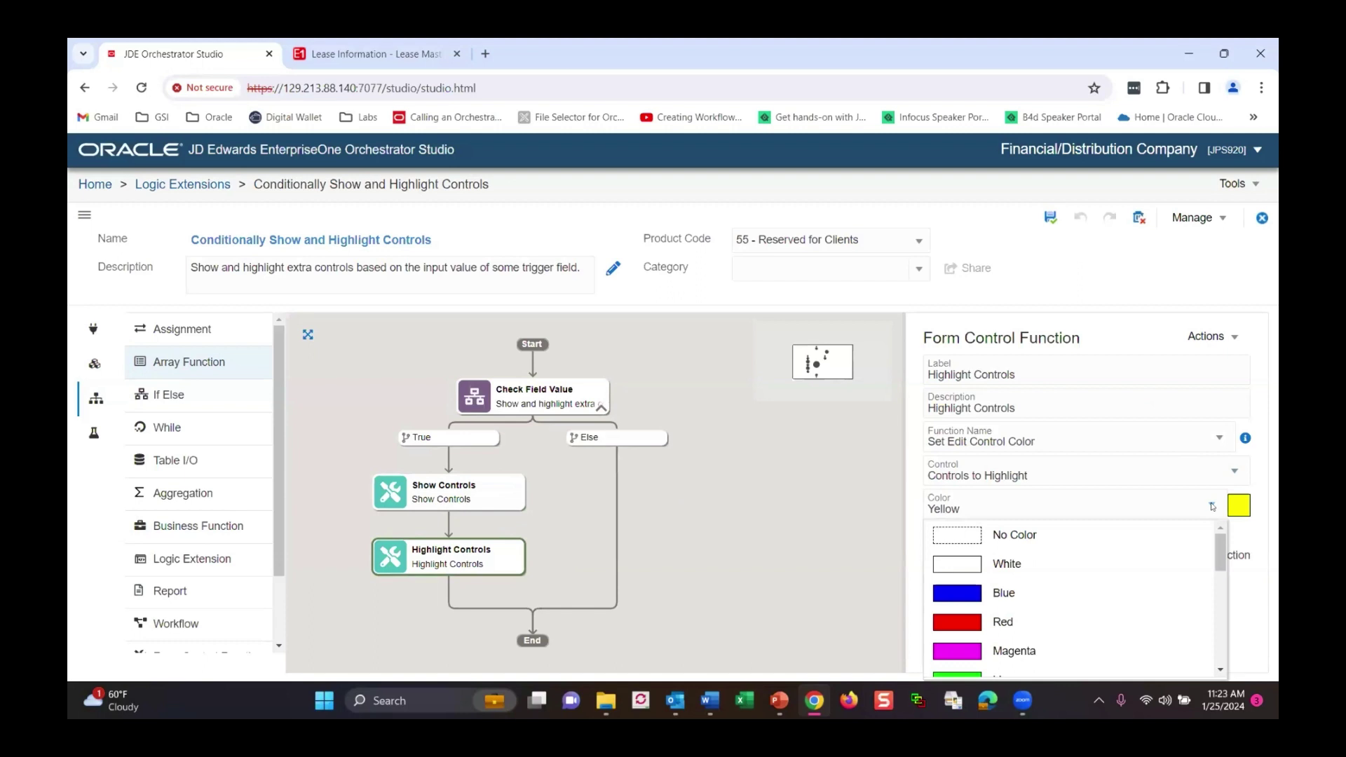
pyautogui.click(1212, 506)
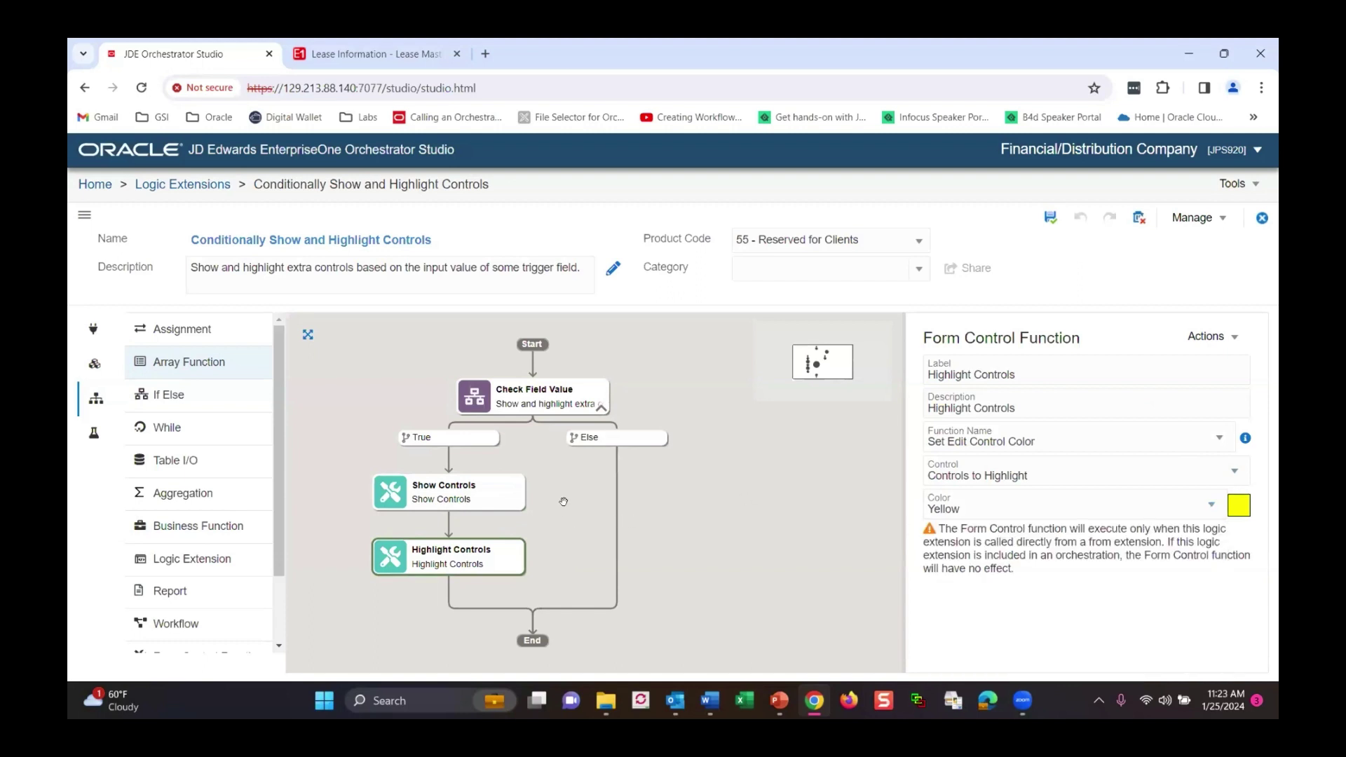
pyautogui.moveTo(643, 457)
# - Open Job Cost Master Revisions and list jobs filtered to business unit type JC
pyautogui.click(364, 56)
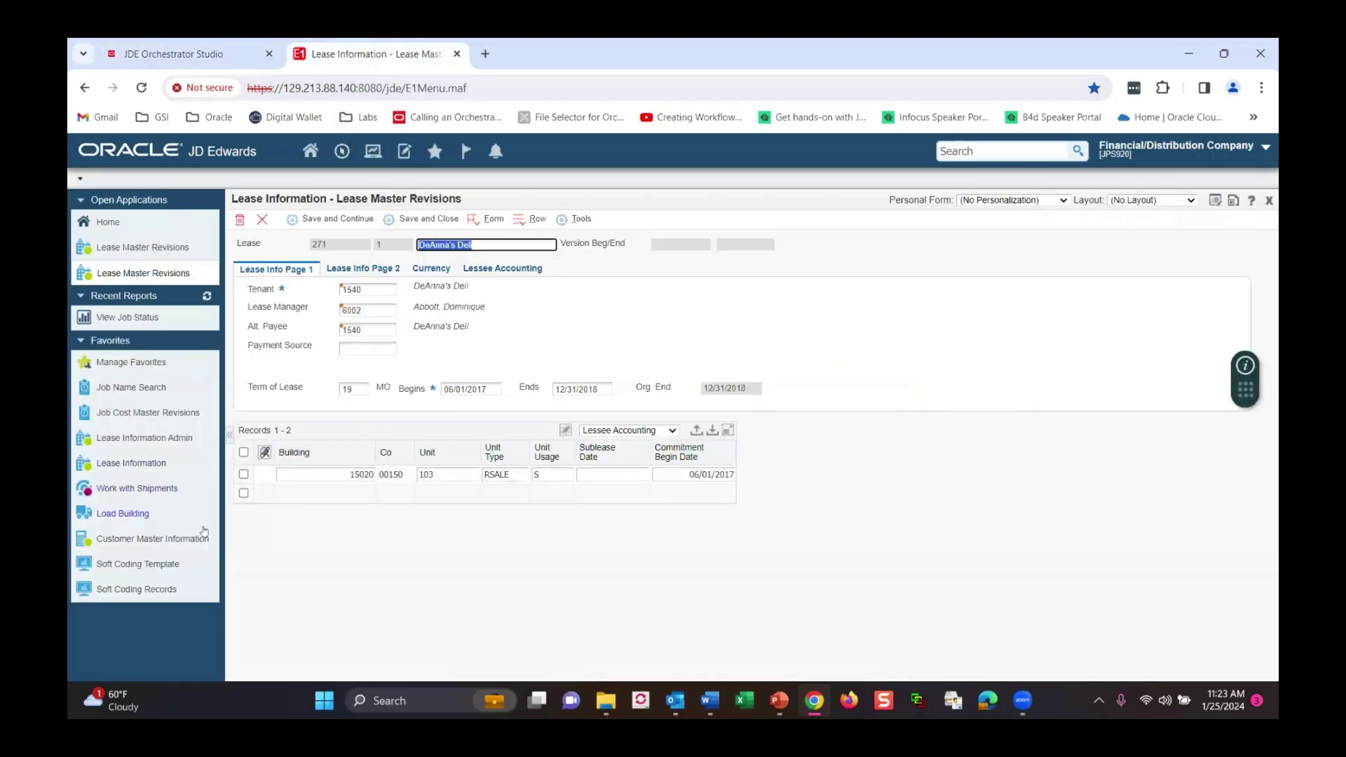
pyautogui.click(152, 414)
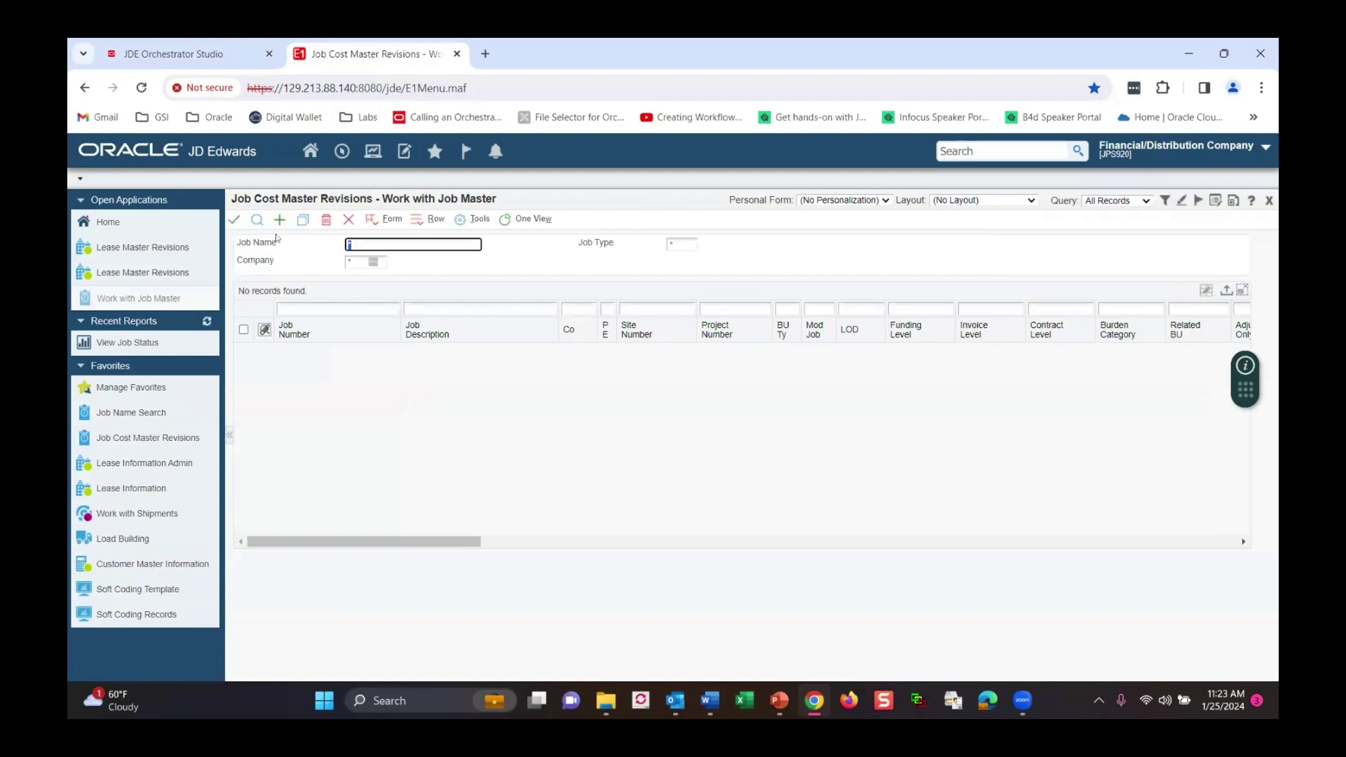
pyautogui.click(256, 221)
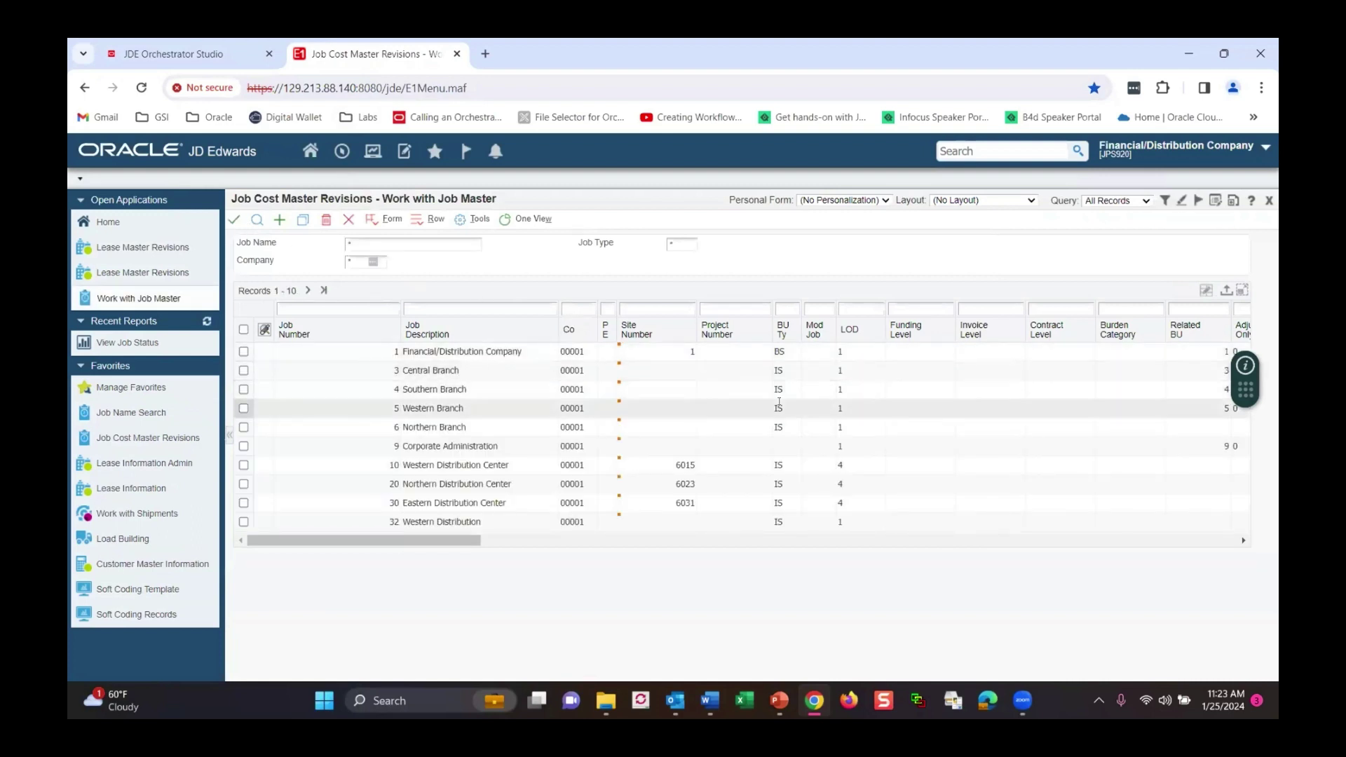
pyautogui.click(781, 309)
pyautogui.write('JC')
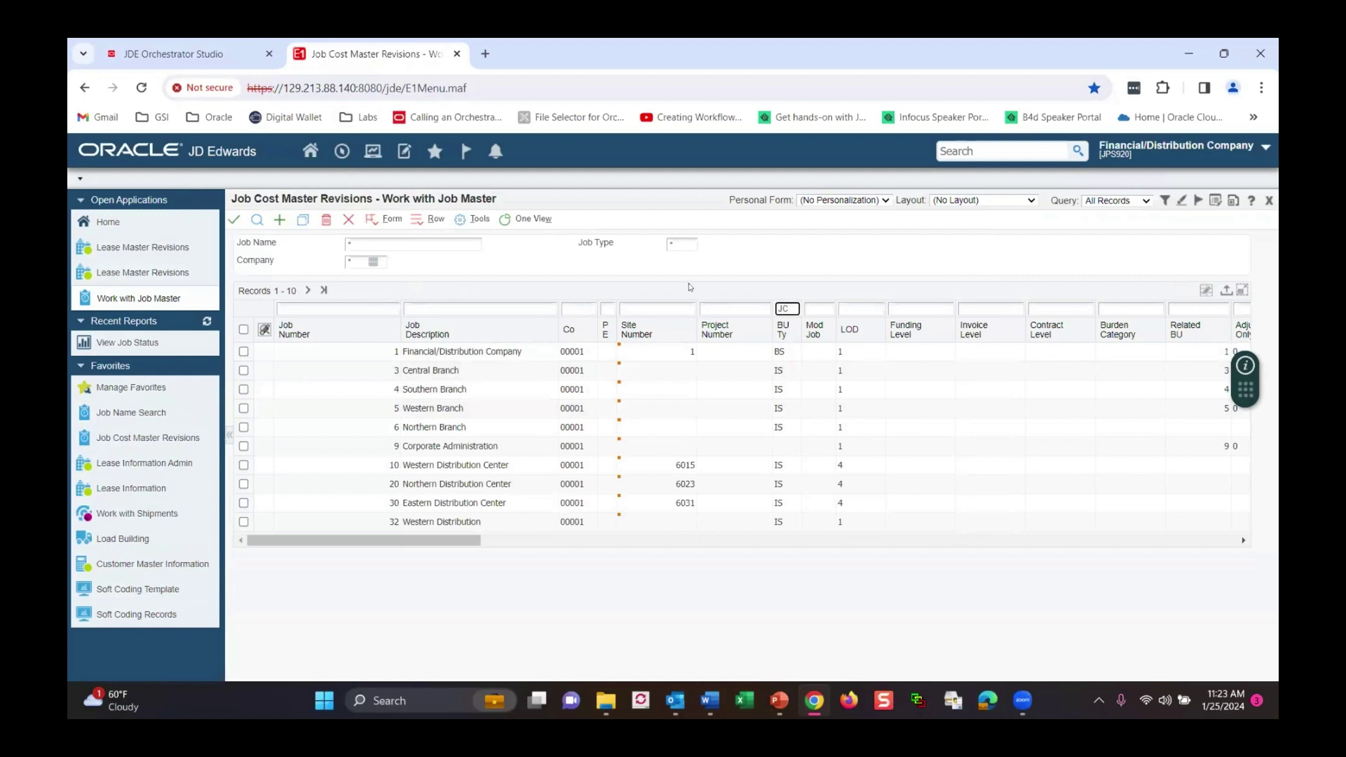
pyautogui.click(257, 220)
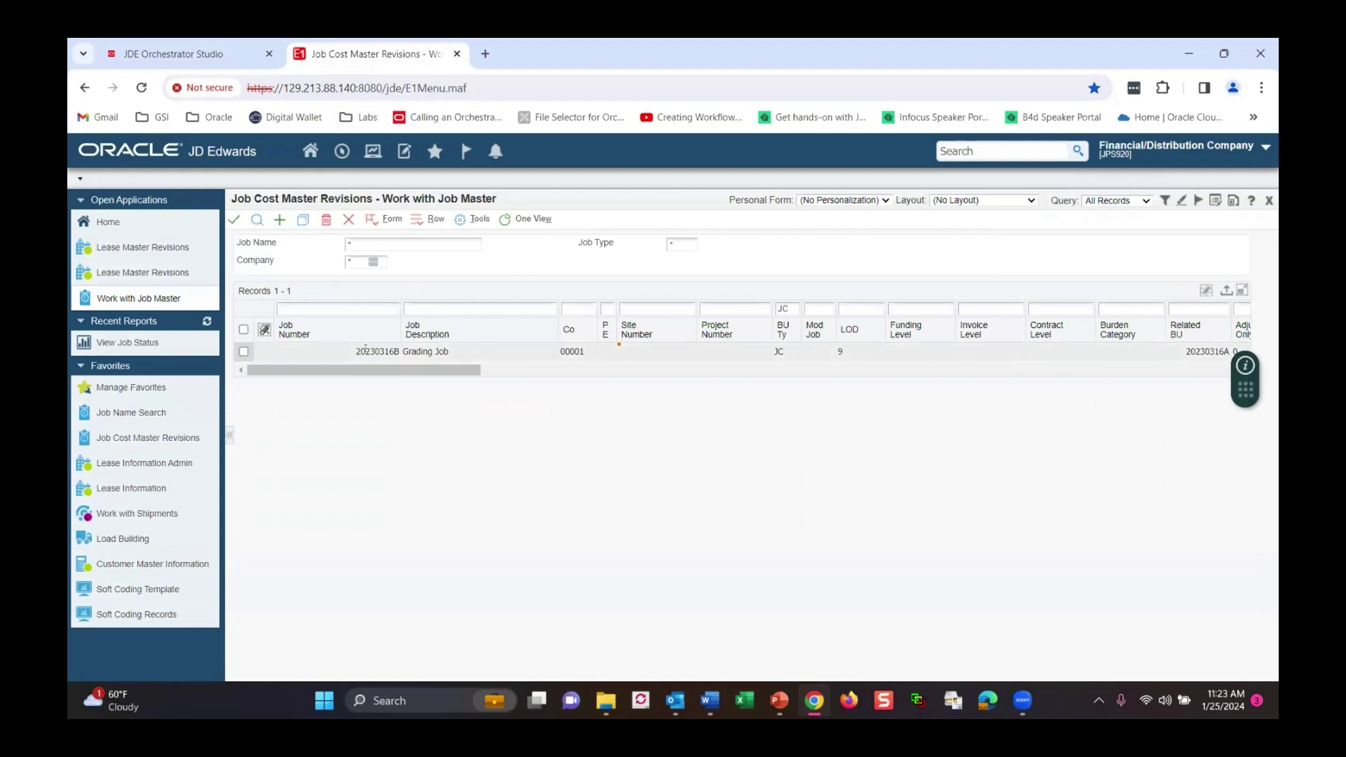
# - Open and cancel the Grading Job, then re-filter the job list to business unit type JB
pyautogui.doubleClick(243, 351)
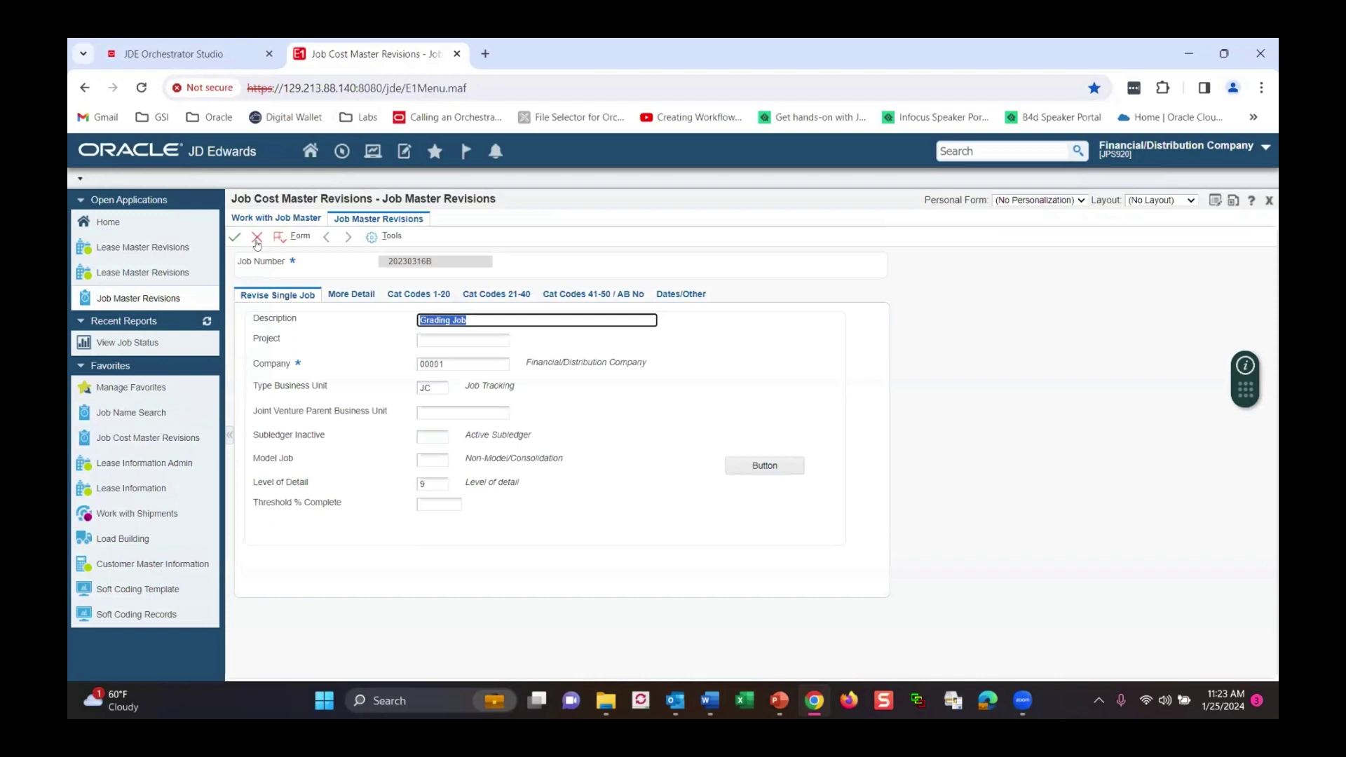
pyautogui.click(254, 238)
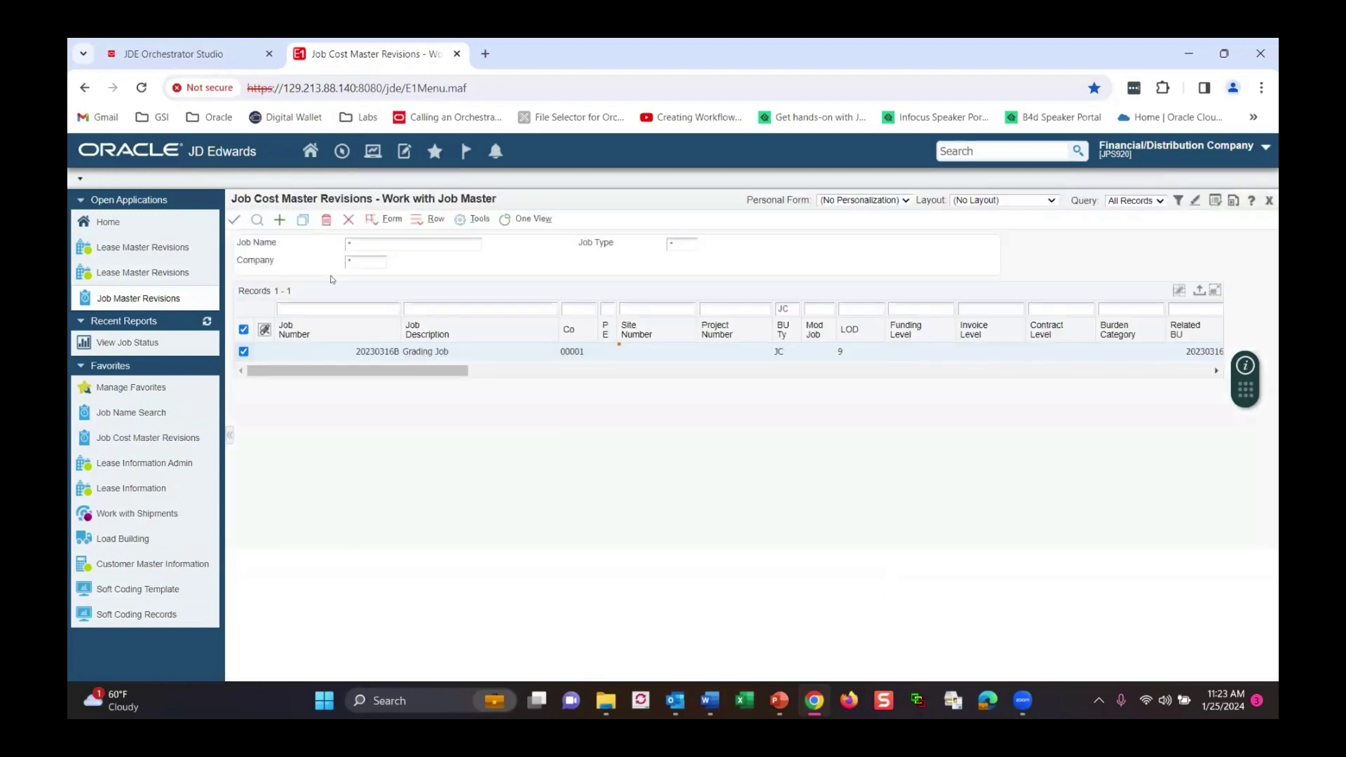
pyautogui.click(790, 309)
pyautogui.press('BackSpace')
pyautogui.write('JB')
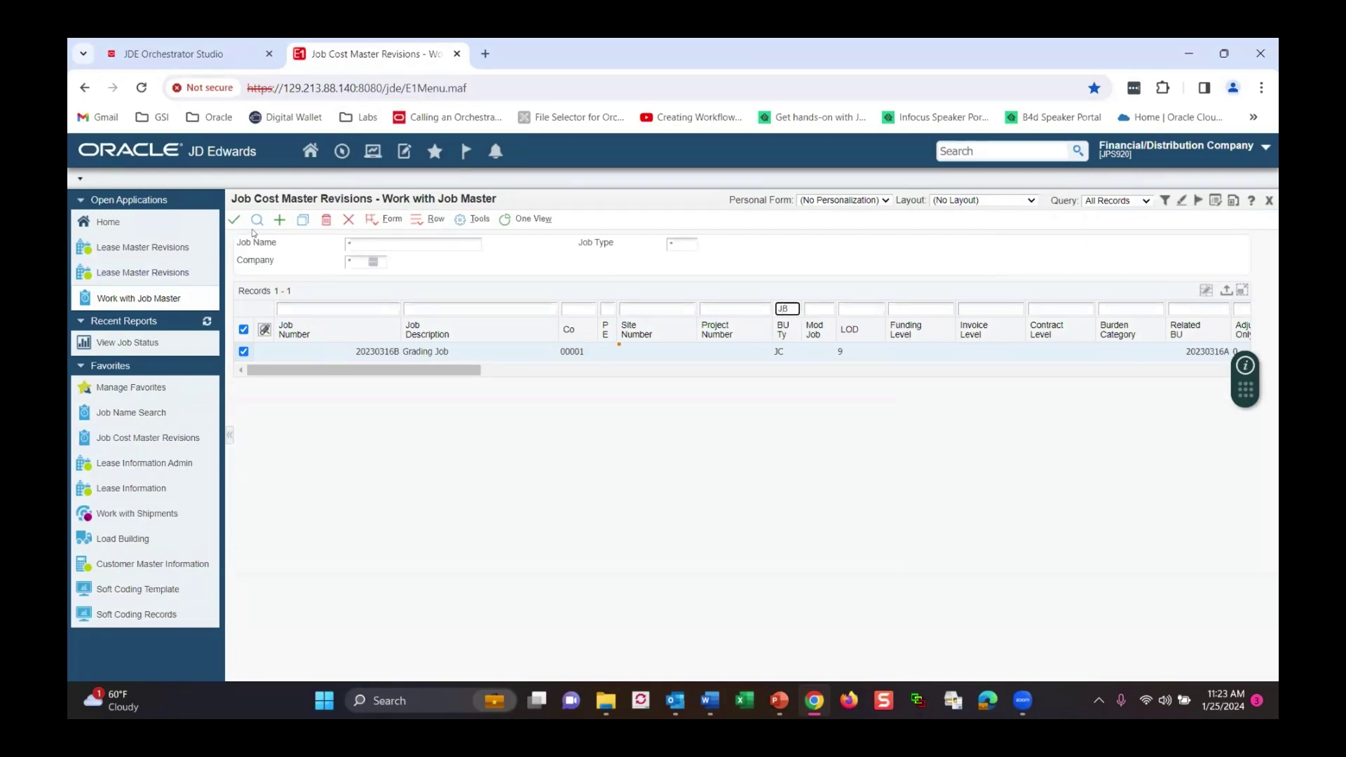
pyautogui.click(251, 219)
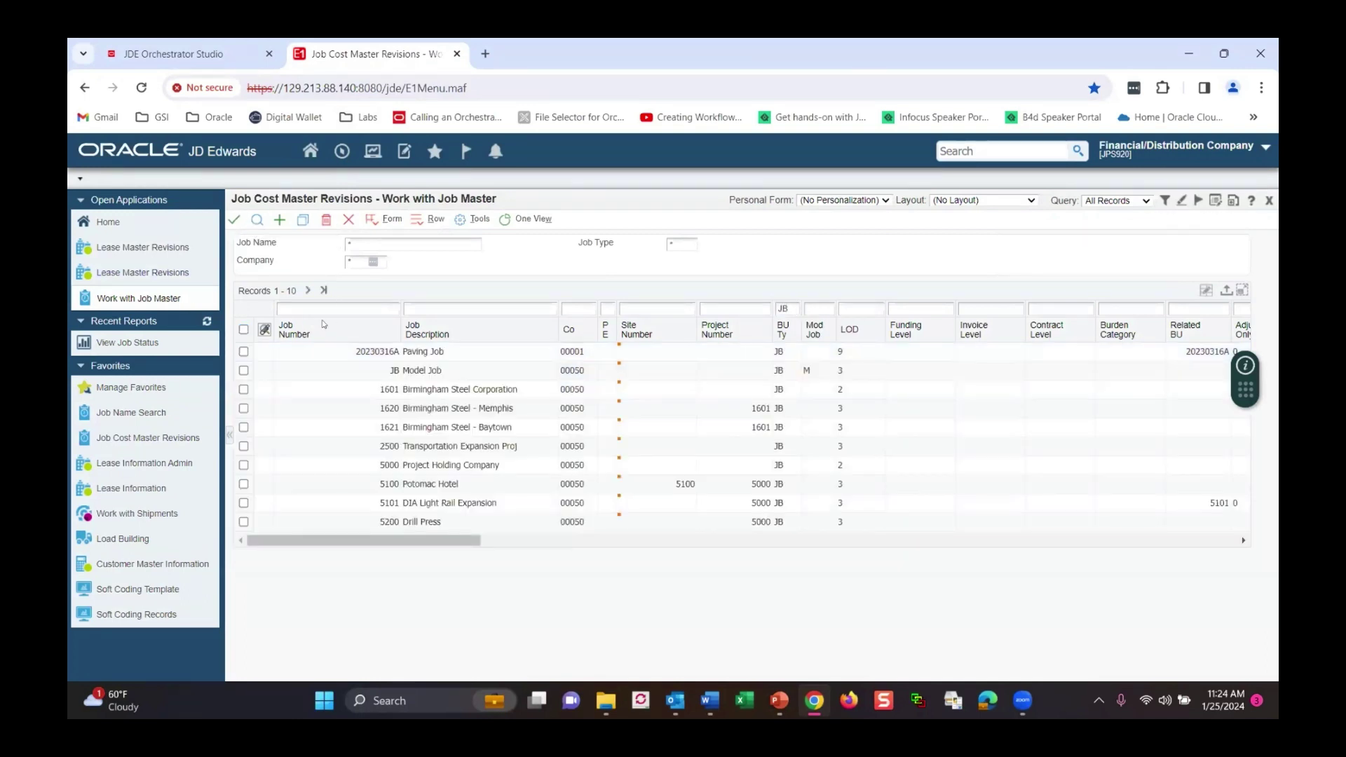
# - Open the Paving Job record to see its Billing Type field highlighted yellow
pyautogui.doubleClick(242, 353)
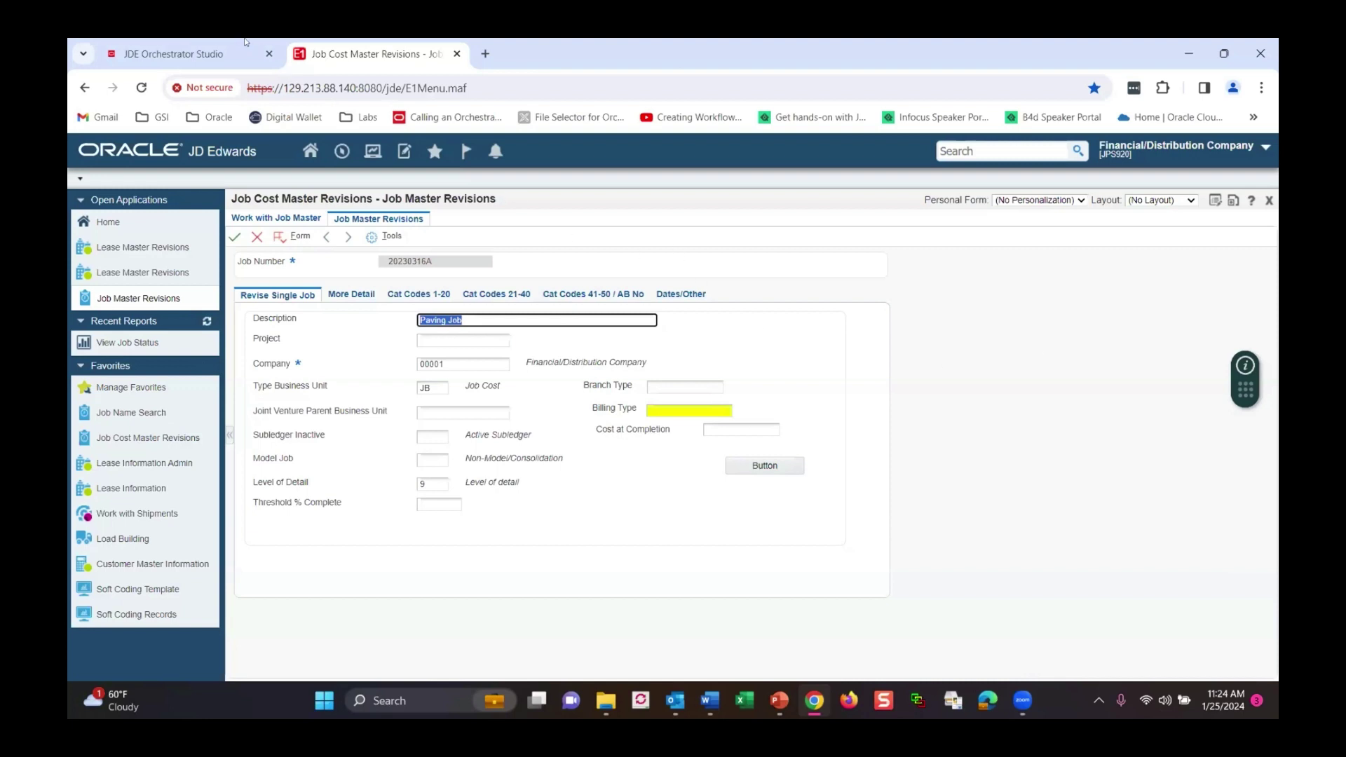
# - Return to the logic extension in Orchestrator Studio, then move to PowerPoint's free-consultation contact slide 16
pyautogui.click(214, 56)
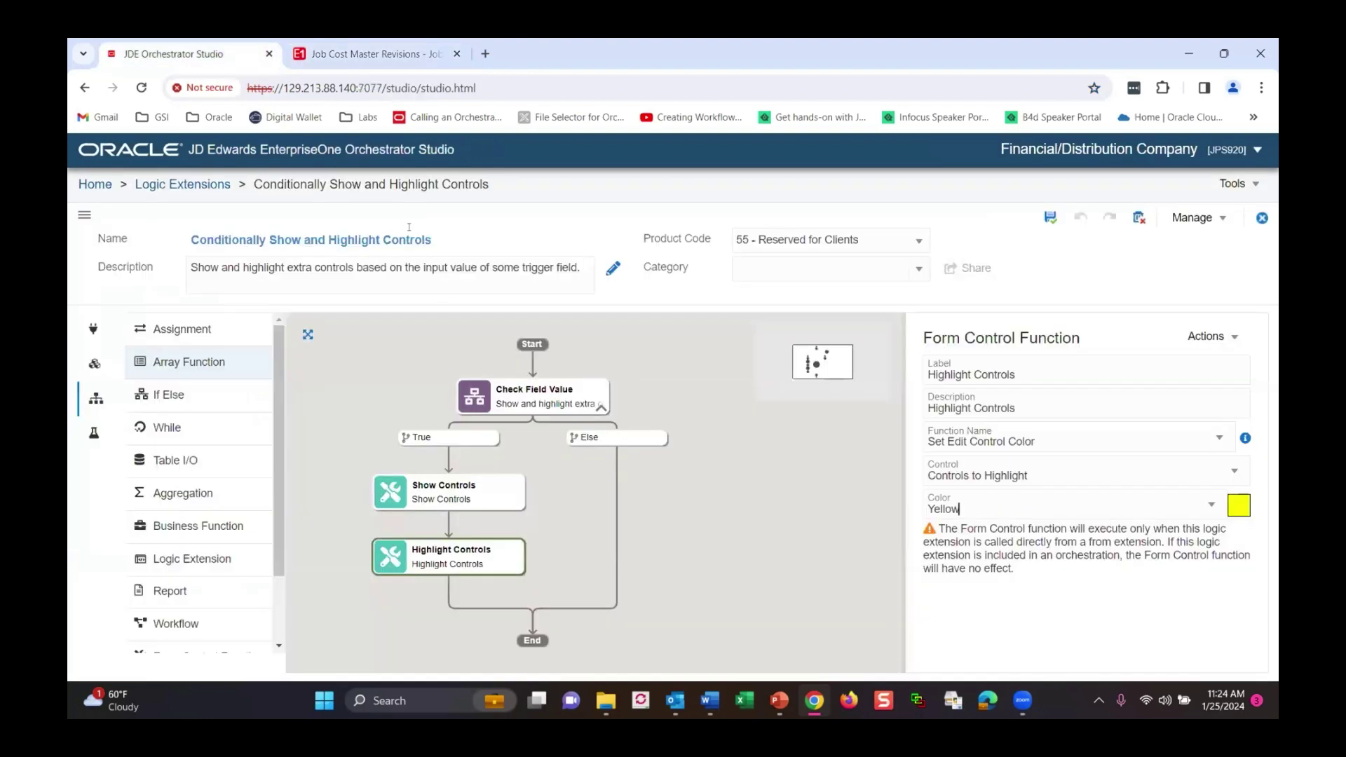
pyautogui.moveTo(449, 526)
pyautogui.moveTo(1021, 700)
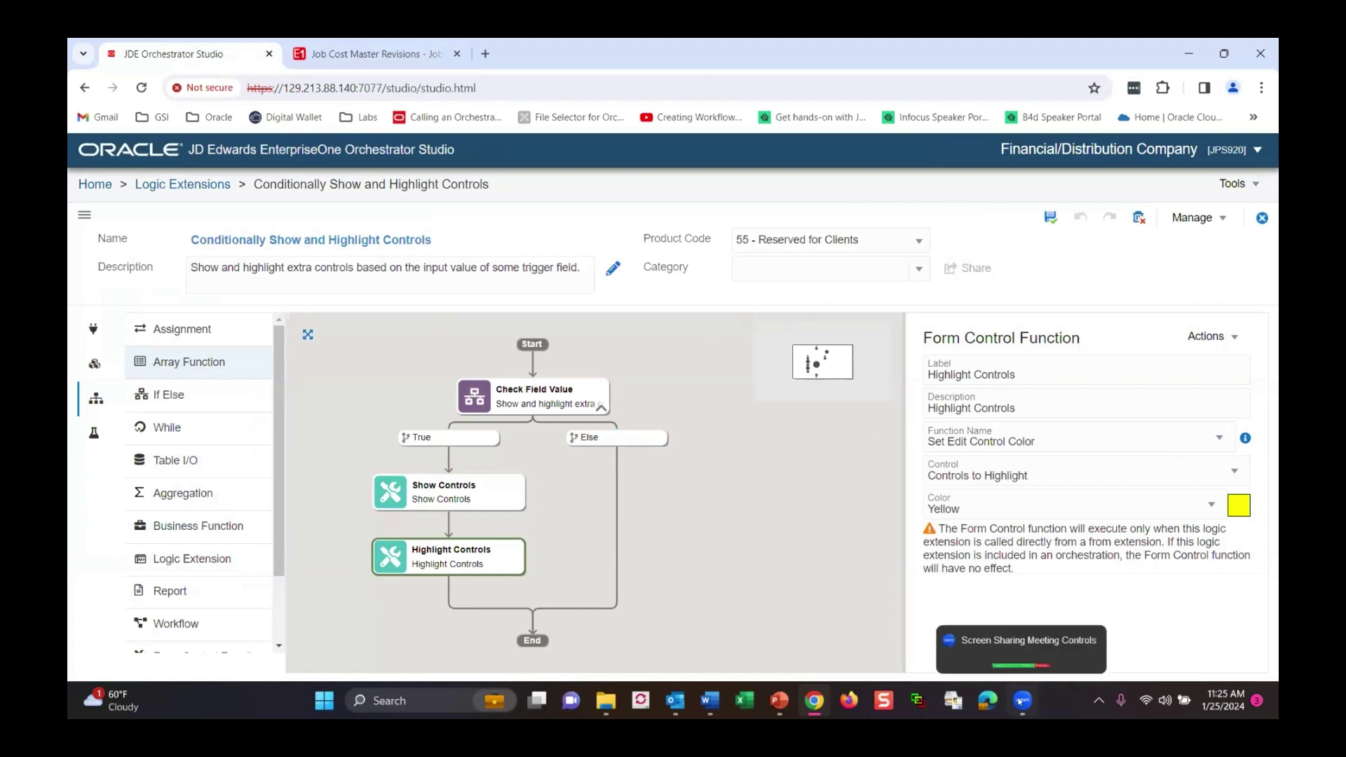
pyautogui.click(1020, 648)
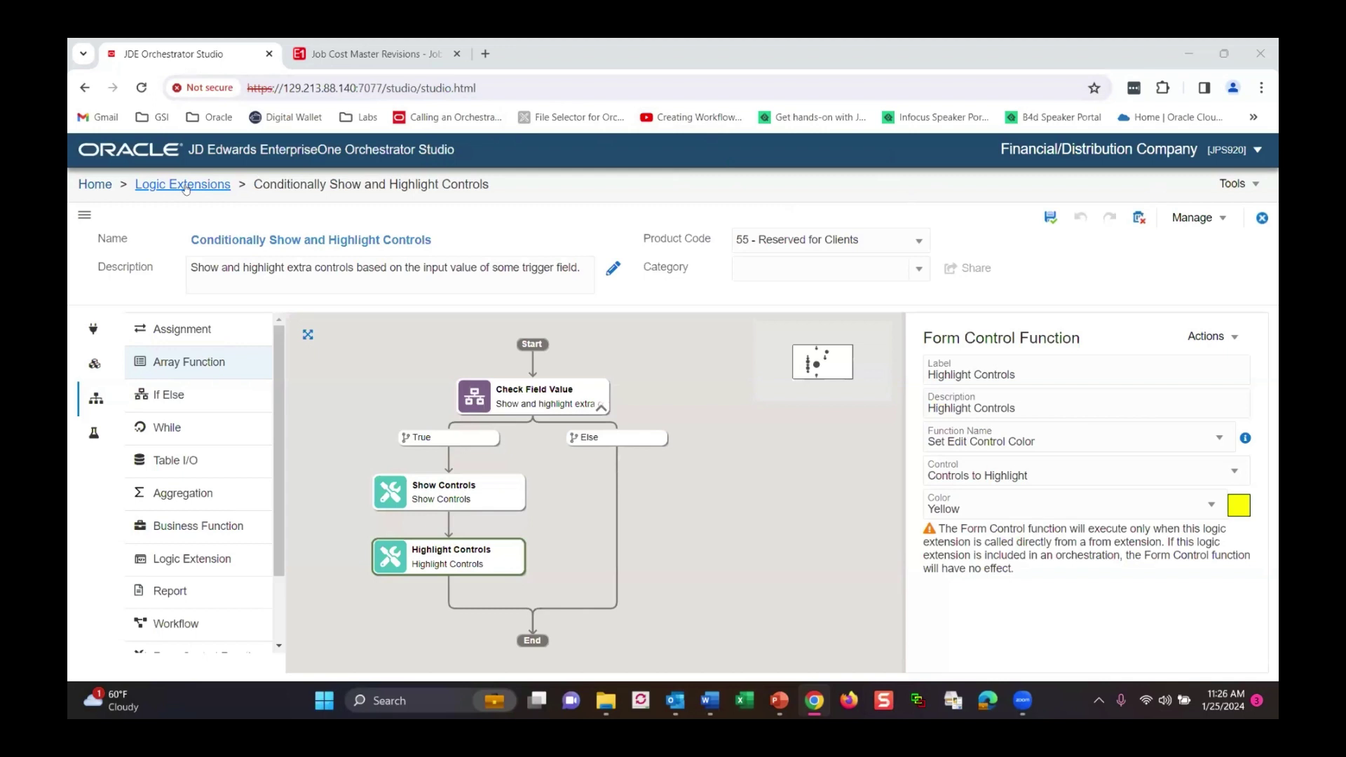
pyautogui.click(184, 186)
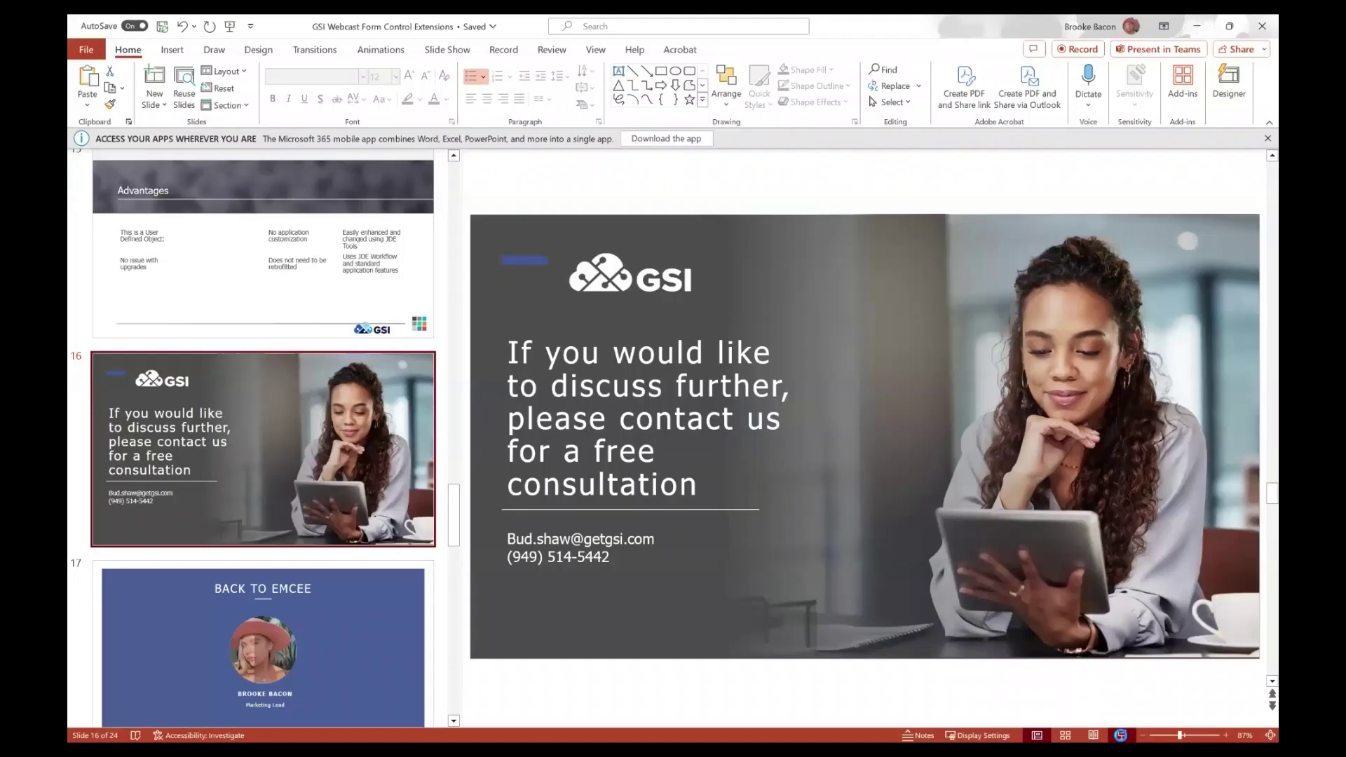
# - Run the slideshow full-screen and advance past 'Back to Emcee' to the Educational Resources slide
pyautogui.click(1120, 736)
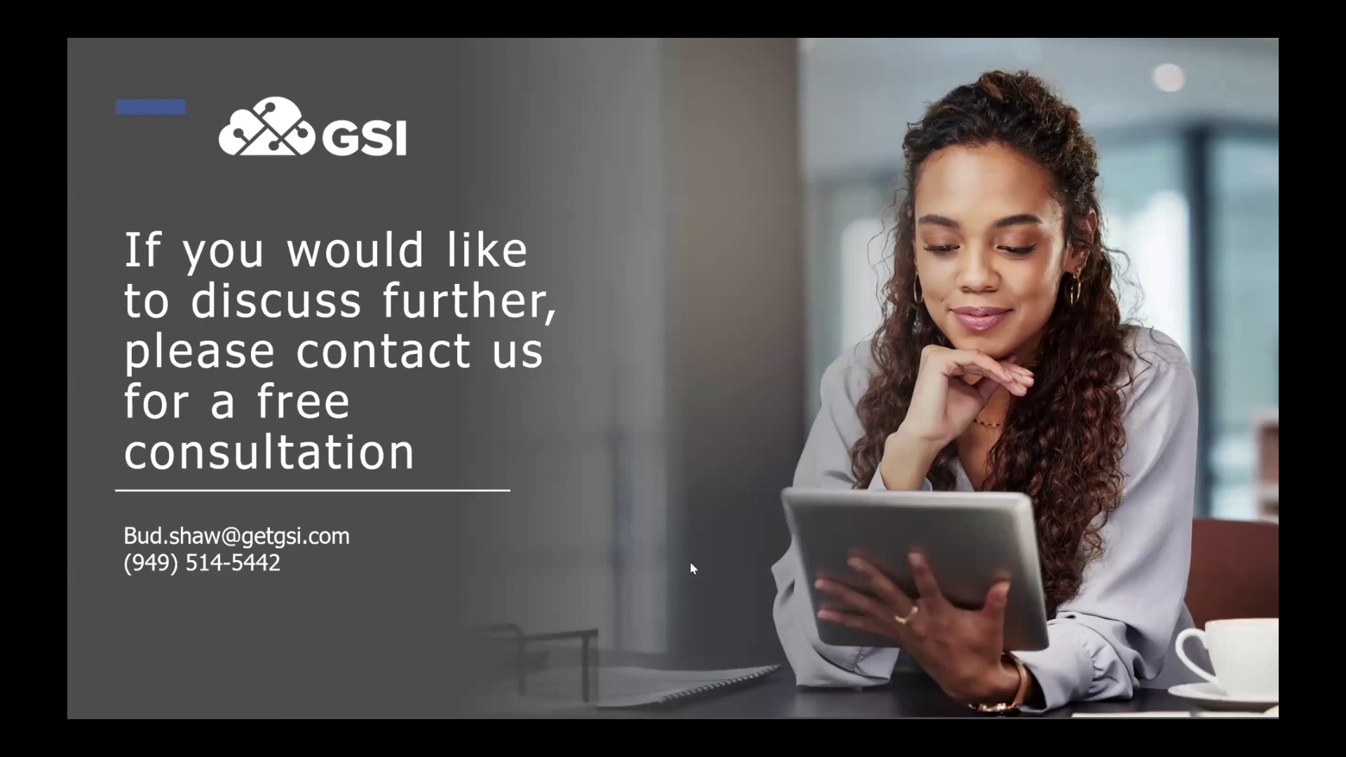
pyautogui.click(763, 506)
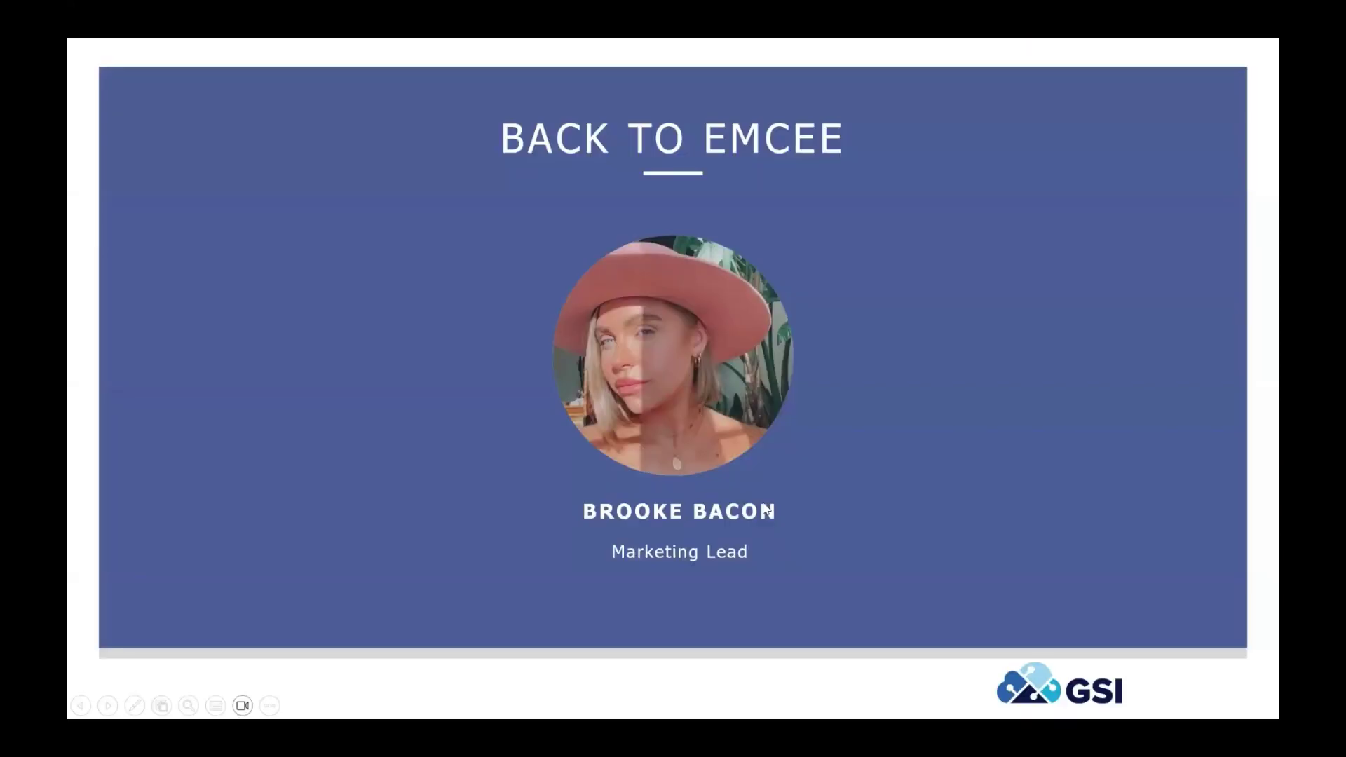
pyautogui.click(766, 511)
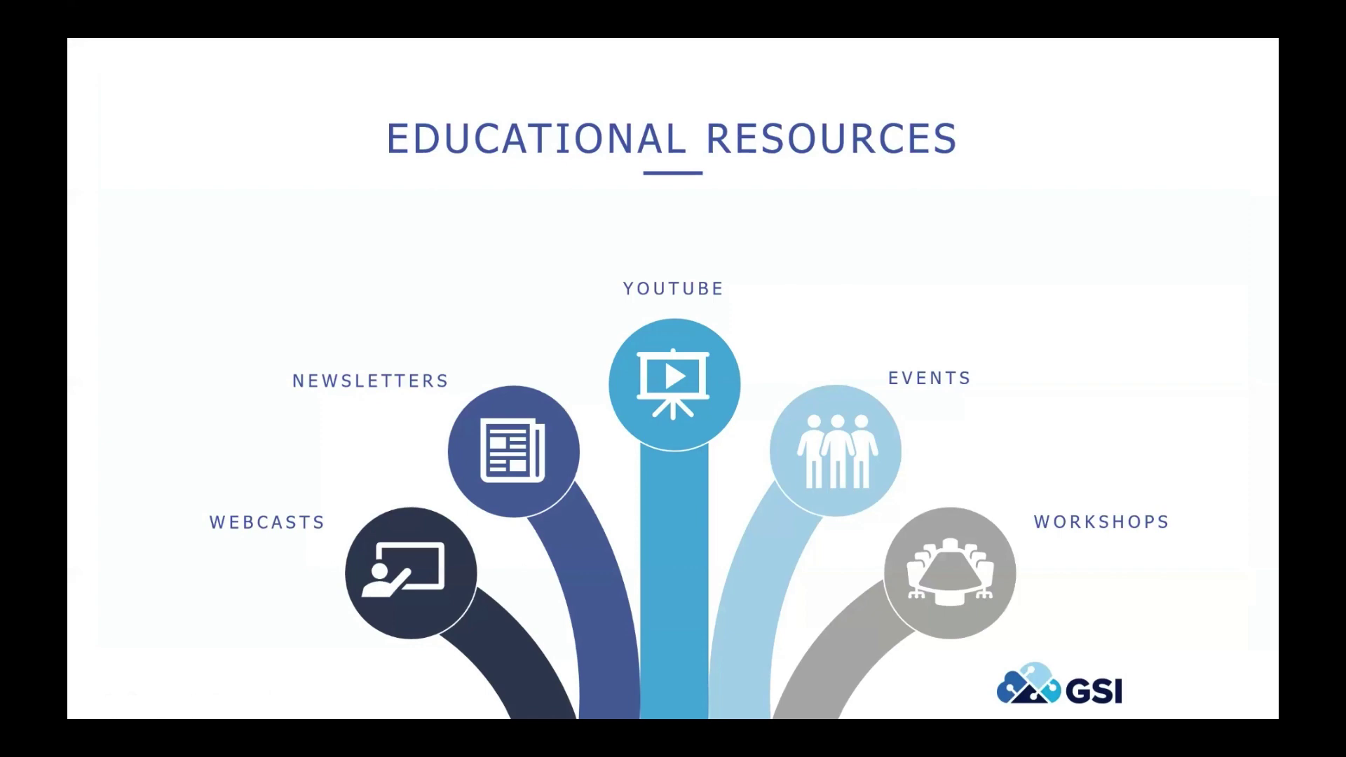